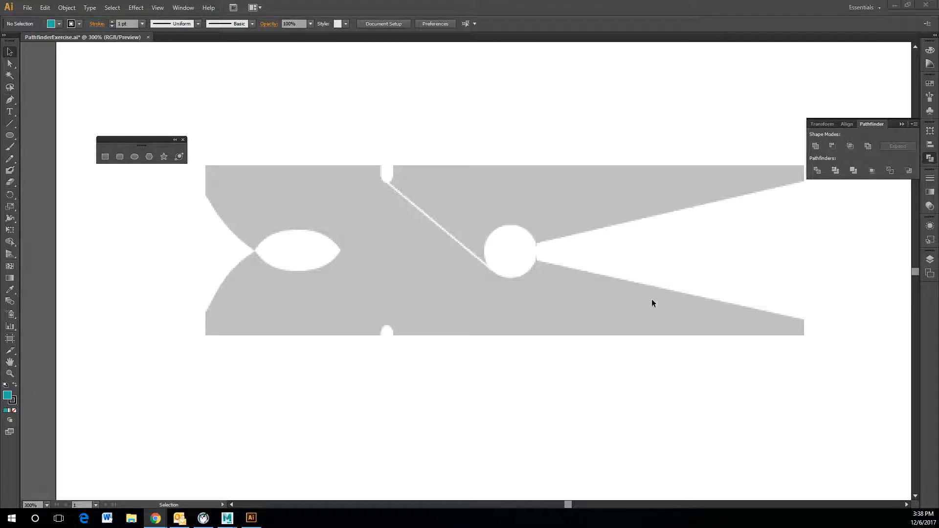
- Draw a rectangle about 407 by 116 pt covering the full extent of the grey clothespin template
scroll(667, 248, down, 1)
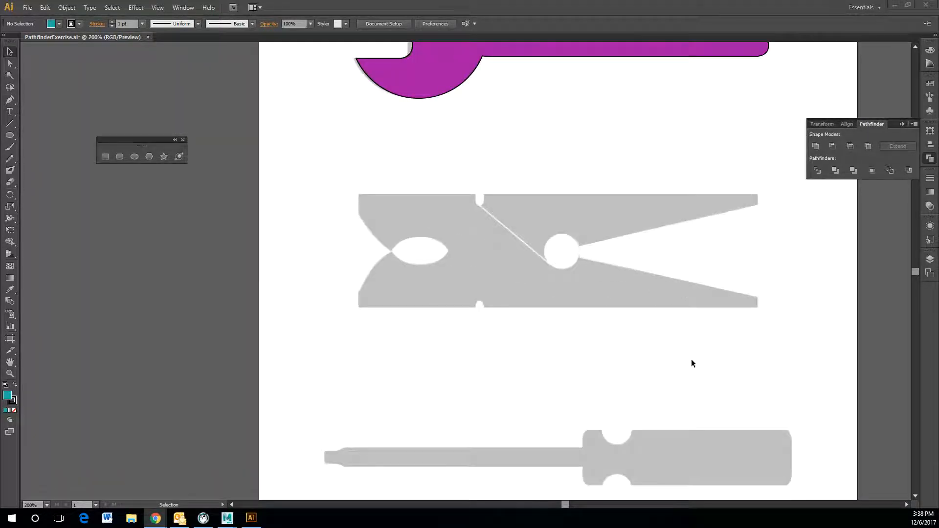
drag(566, 507, 568, 508)
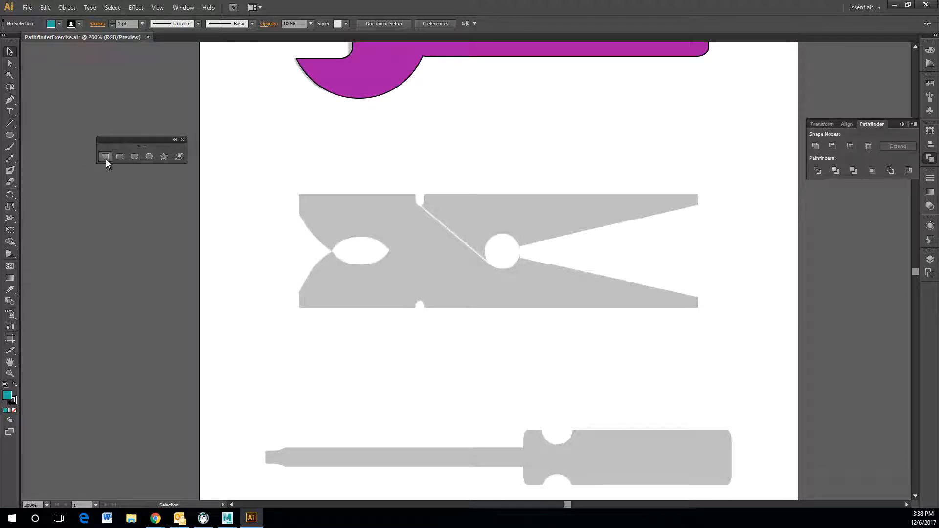
click(13, 136)
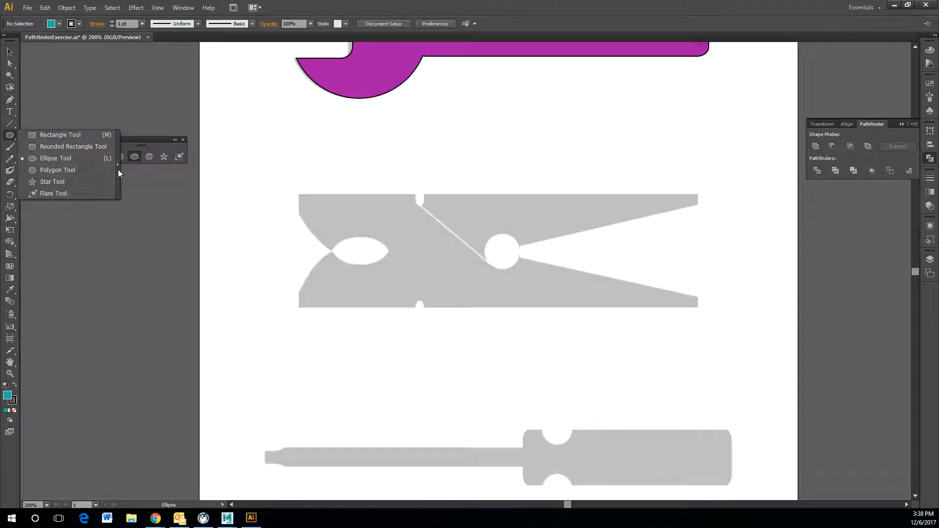
click(139, 140)
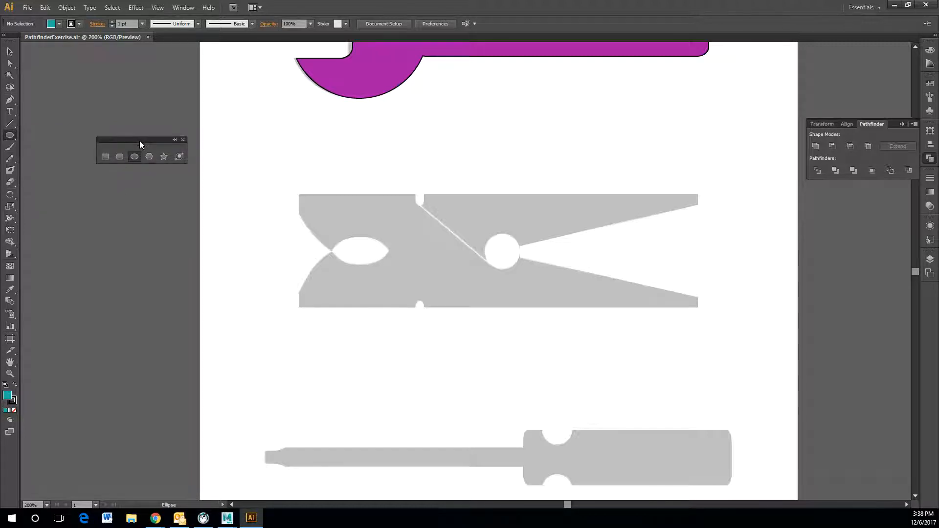
click(105, 157)
mouse_move(299, 193)
mouse_down()
mouse_move(497, 260)
mouse_move(696, 307)
mouse_up()
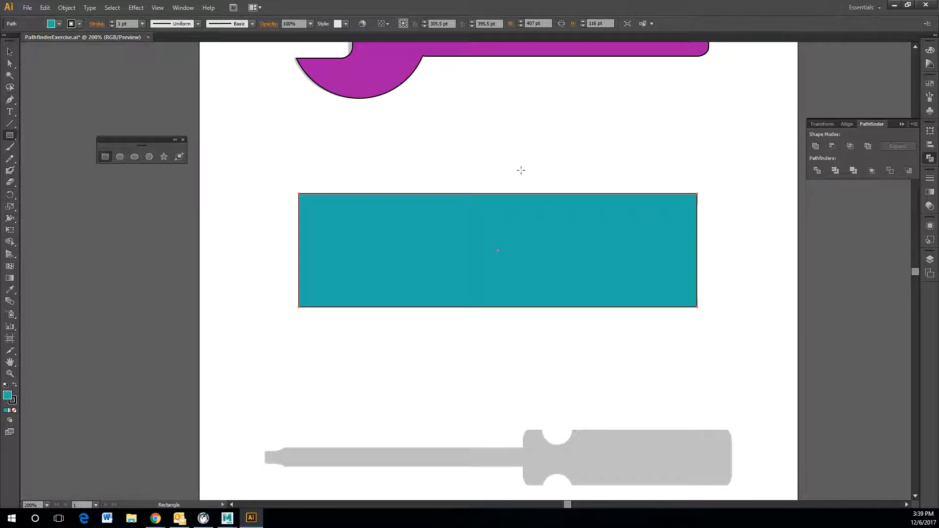
- Duplicate the teal rectangle about 52 pt to the right and swap the copy's fill and stroke colours
key(v)
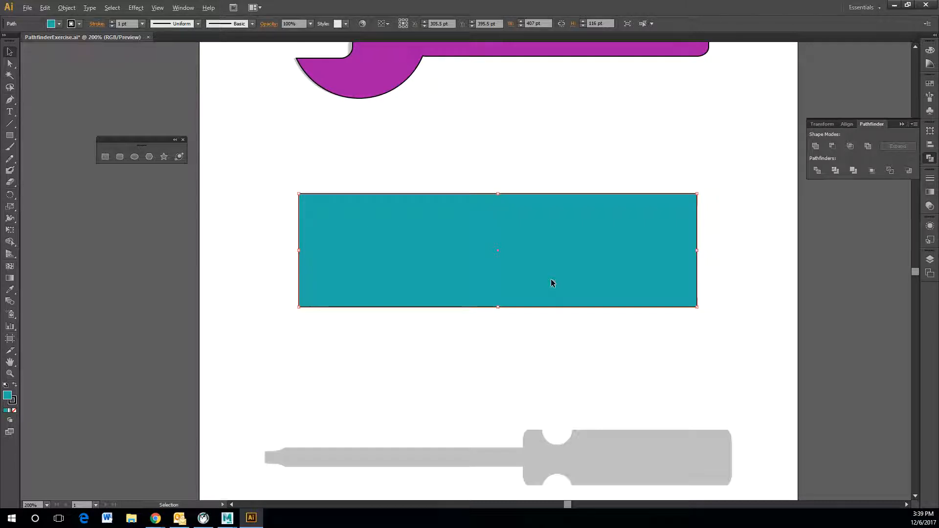
drag(551, 283, 603, 281)
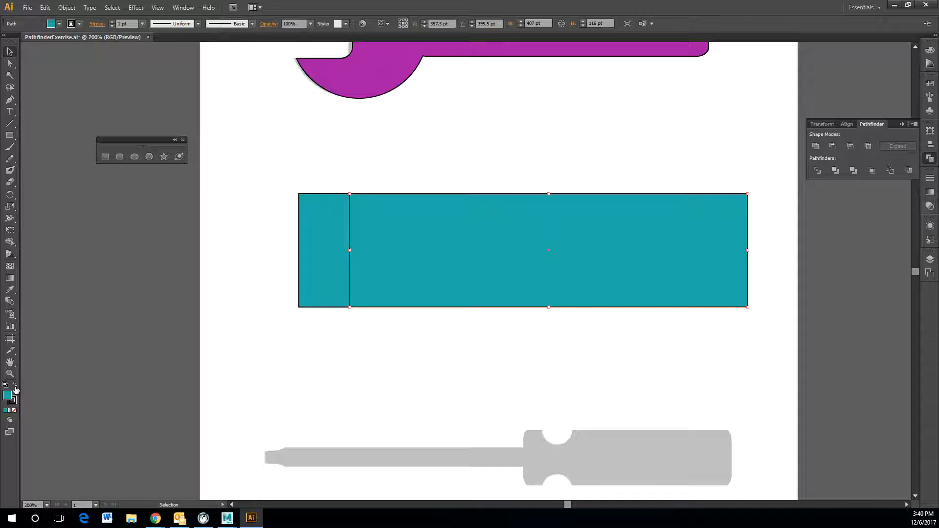
click(14, 387)
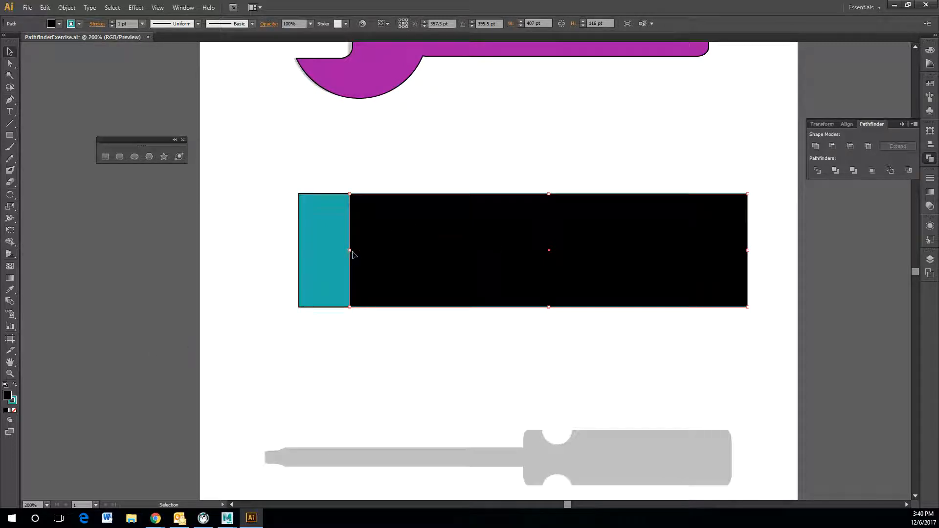
- Narrow the black copy from both sides to about 170 pt wide, covering the clothespin's open jaw end
drag(351, 250, 533, 254)
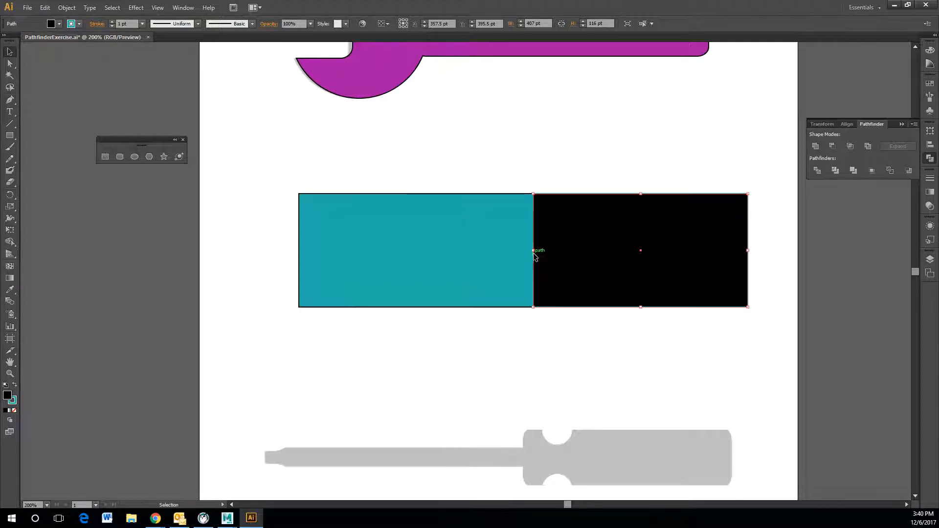
drag(749, 250, 700, 258)
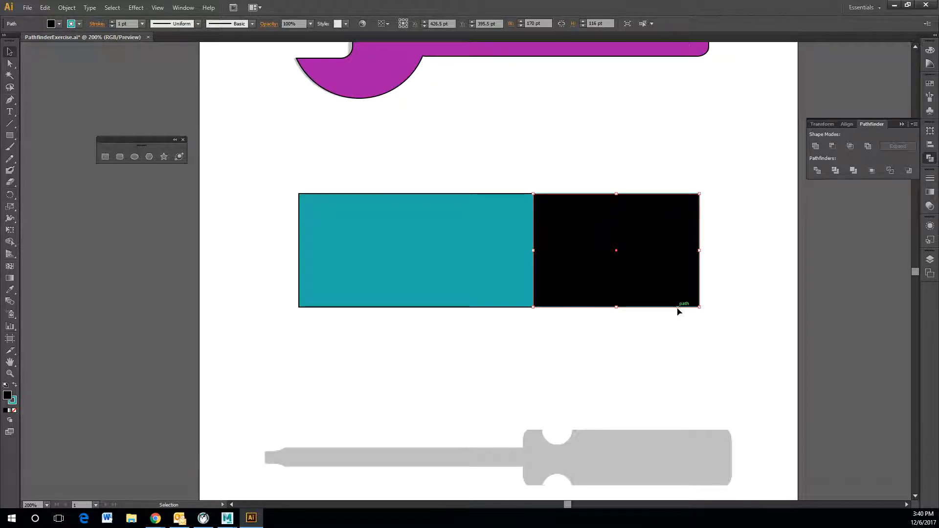
click(582, 162)
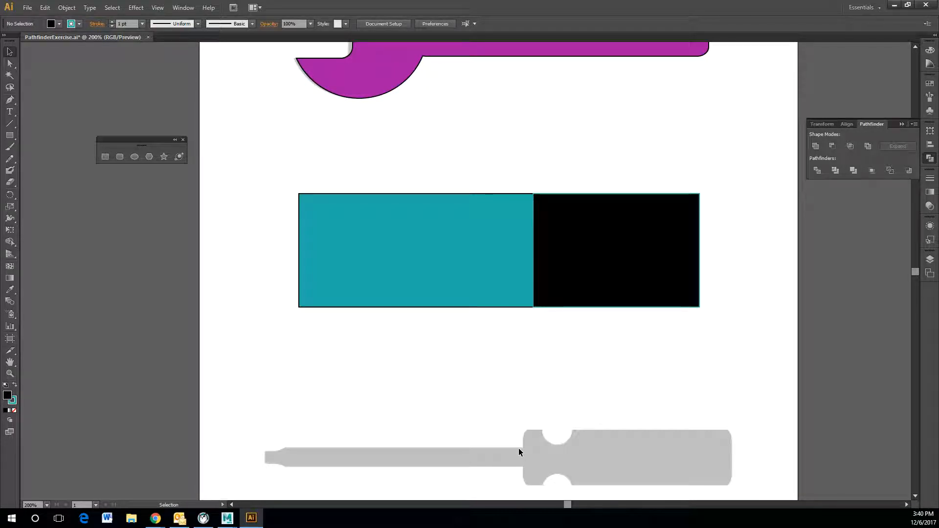
- Lower only the black rectangle's upper-left anchor point to Y 391.5 pt to slope its upper edge
key(a)
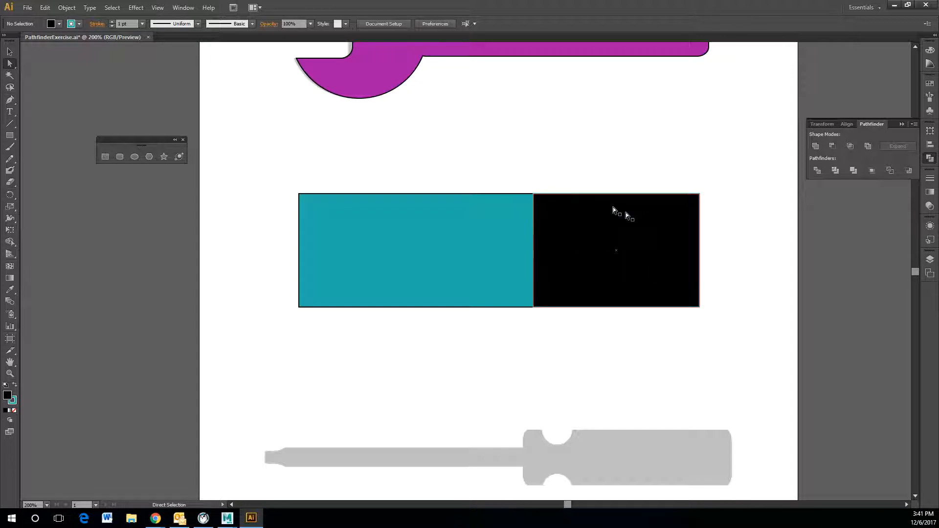
click(533, 194)
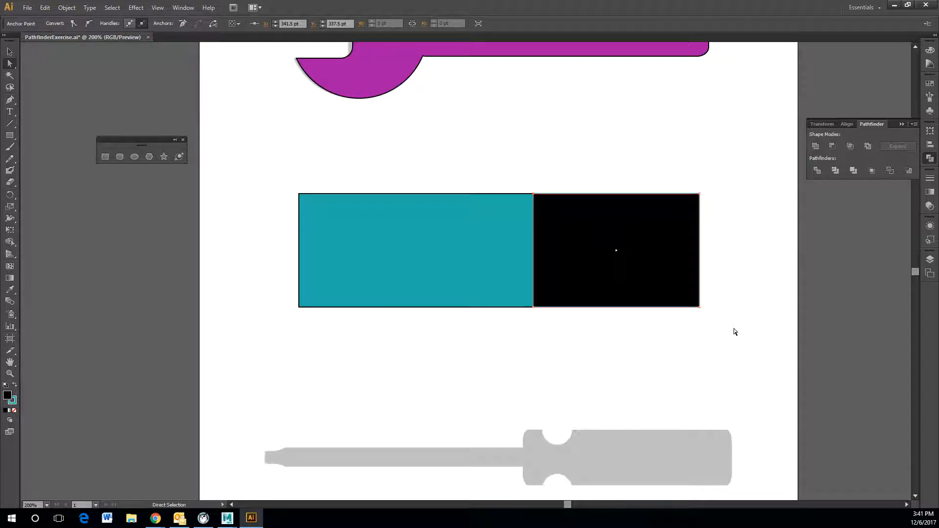
key(Down)
key(Down)
key(Down)
key(Down)
key(Down)
key(Down)
key(Down)
key(Down)
key(Down)
key(Down)
key(Down)
key(Down)
key(Down)
key(Down)
key(Down)
key(Down)
key(Down)
key(Down)
key(Down)
key(Down)
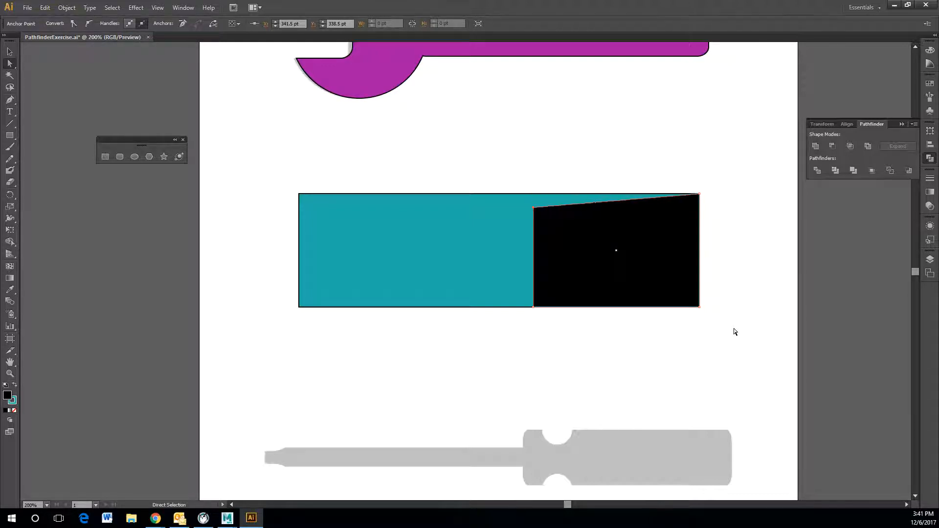
key(Down)
key(Down)
key(Down)
key(Down)
key(Down)
key(Down)
key(Down)
key(Down)
key(Down)
key(Down)
key(Down)
key(Down)
key(Down)
key(Down)
key(Down)
key(Down)
key(Down)
key(Down)
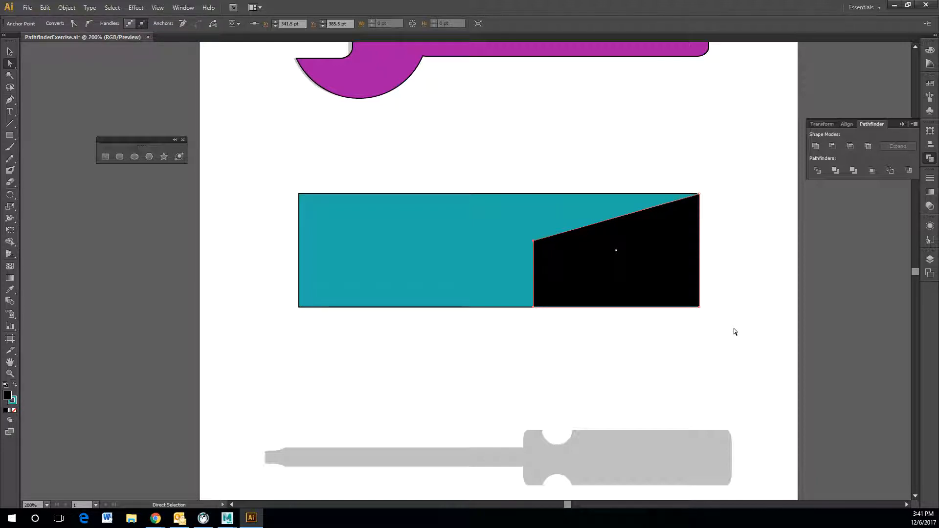
key(Down)
key(Down)
key(Down)
key(Down)
key(Down)
key(Down)
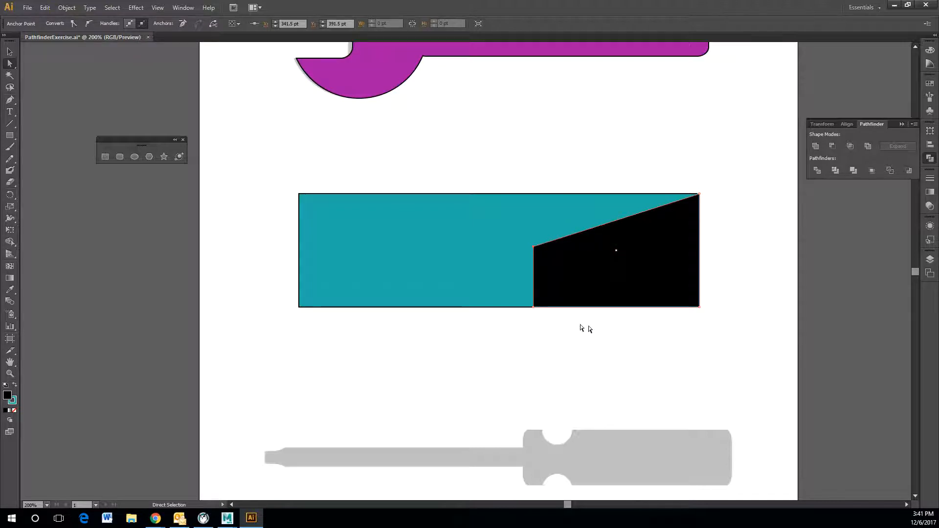
- Raise the black shape's lower-left anchor point to Y 405.5 pt, leaving a short vertical edge at its narrow end
click(534, 307)
click(535, 308)
key(Up)
key(Up)
key(Up)
key(Up)
key(Up)
key(Up)
key(Up)
key(Up)
key(Up)
key(Up)
key(Up)
key(Up)
key(Up)
key(Up)
key(Up)
key(Up)
key(Up)
key(Up)
key(Up)
key(Up)
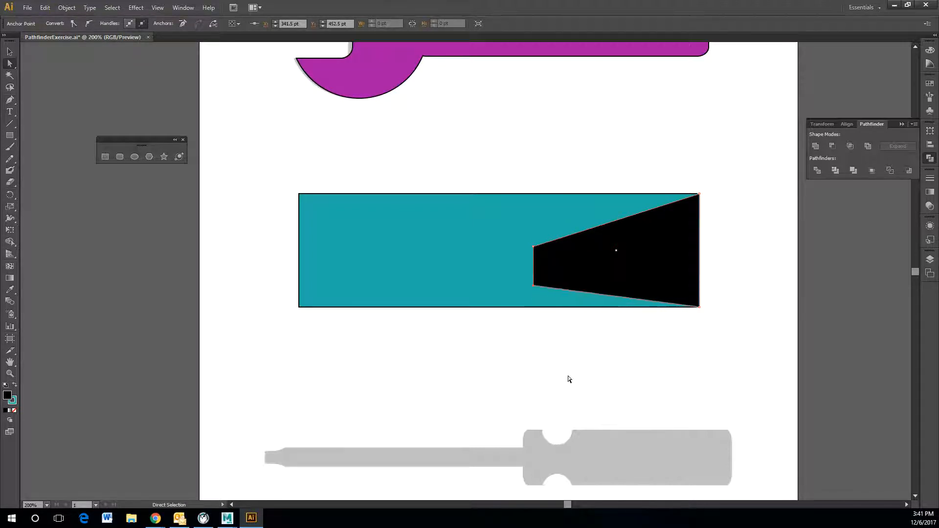
key(Up)
key(Up)
key(Up)
key(Up)
key(Up)
key(Up)
key(Up)
key(Up)
key(Up)
key(Up)
key(Up)
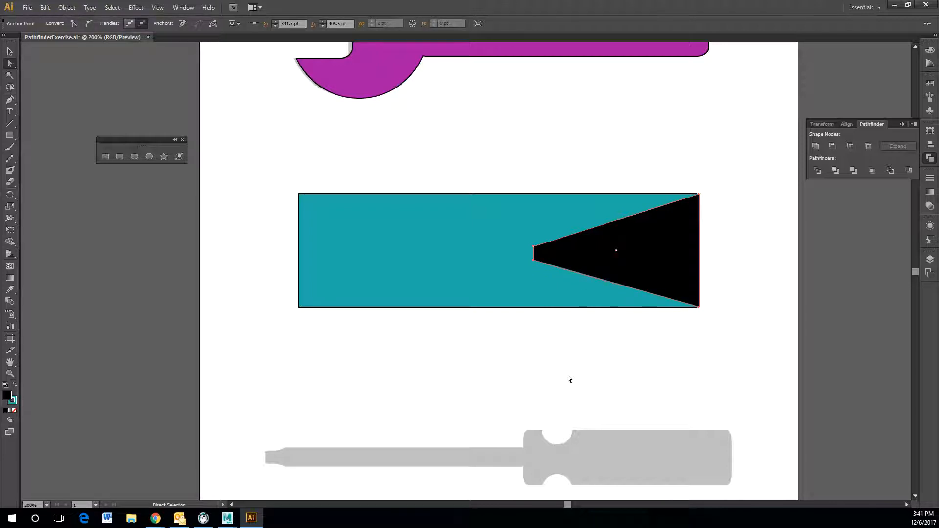
click(508, 328)
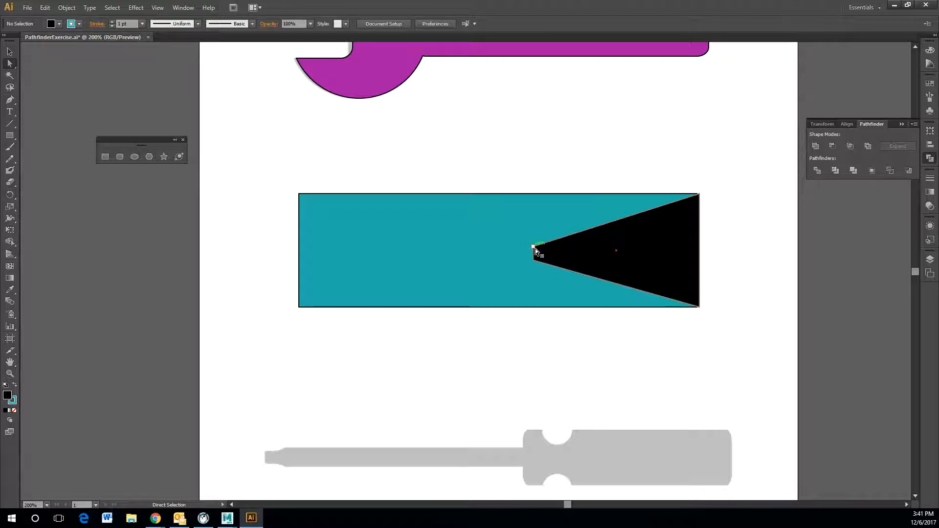
click(594, 268)
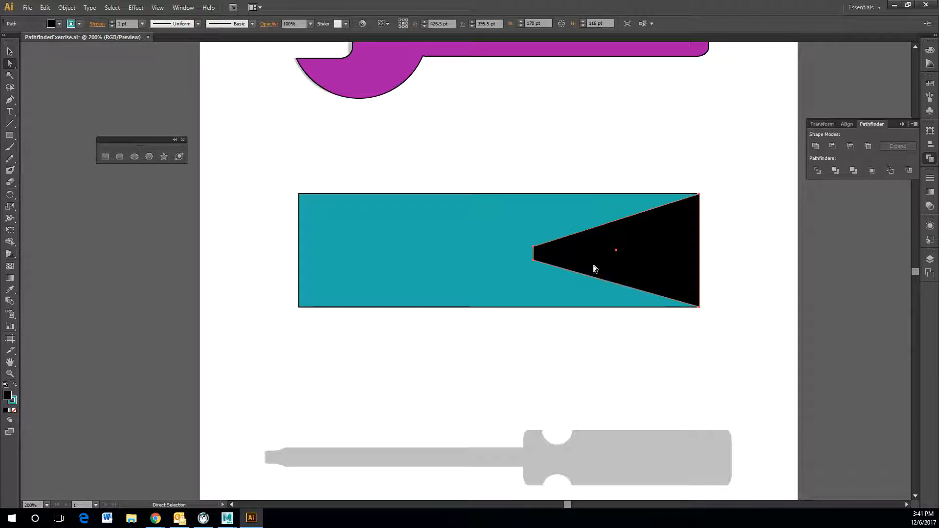
click(542, 347)
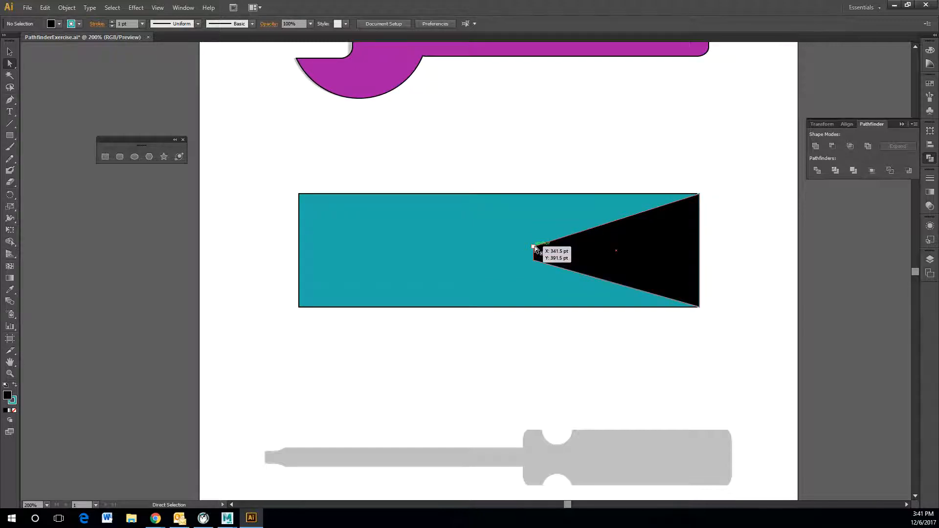
click(534, 249)
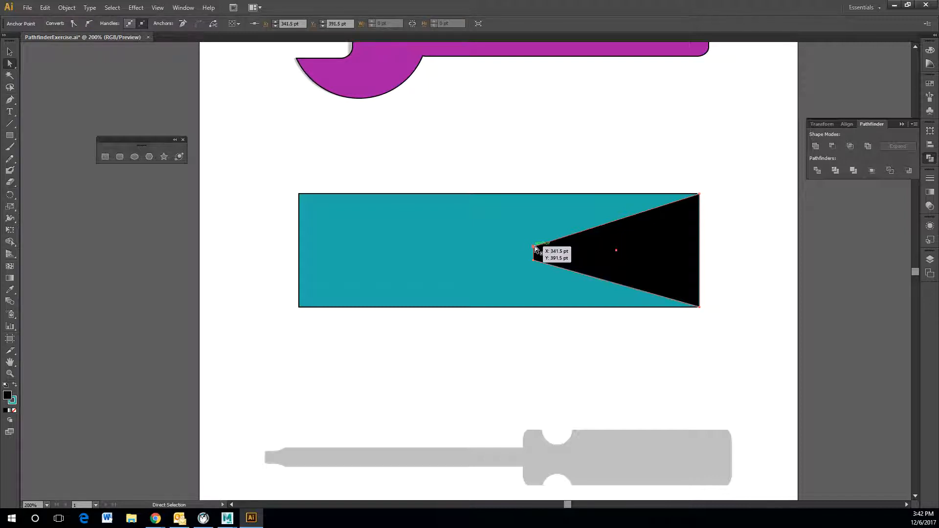
- Lower the black wedge's upper-right anchor point slightly below the teal rectangle's upper-right corner
click(699, 195)
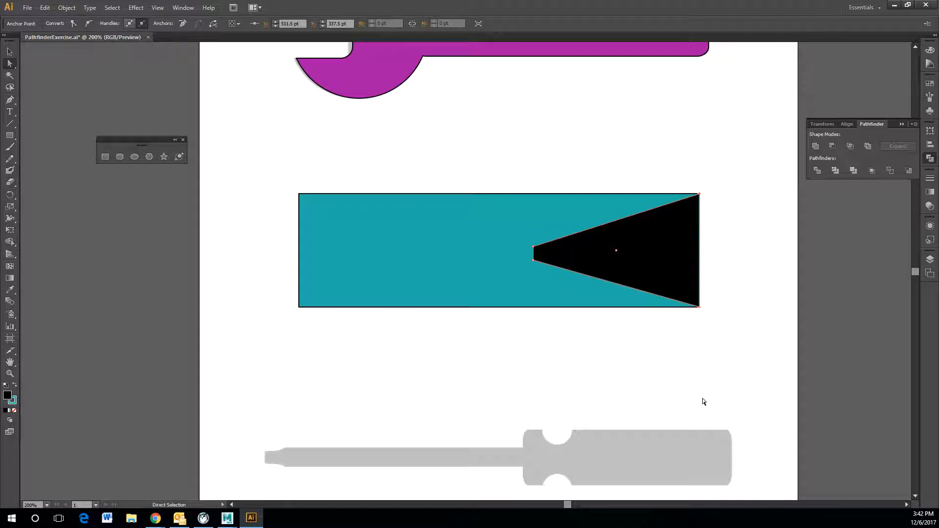
key(Down)
key(Down)
key(Down)
key(Down)
key(Down)
key(Down)
key(Down)
key(Down)
key(Down)
key(Down)
key(Down)
key(Down)
key(Down)
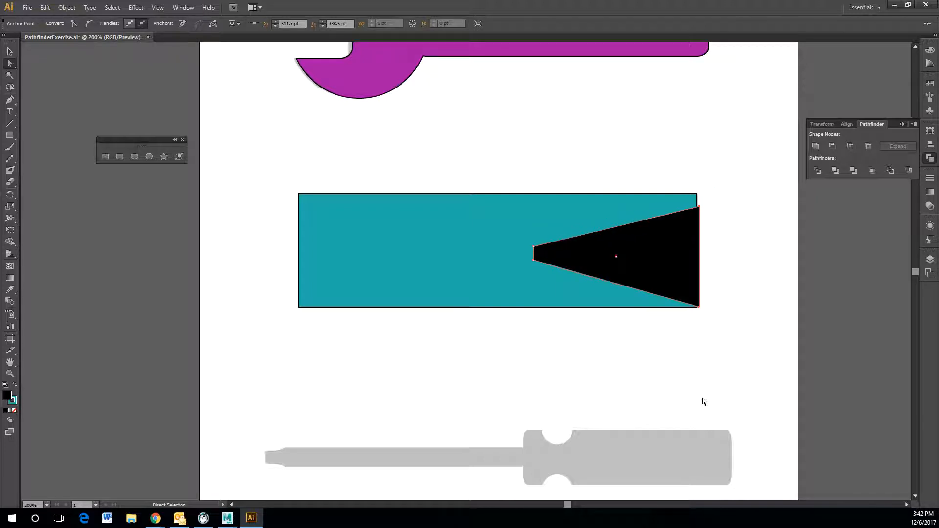
- Fine-tune the wedge's upper-right anchor point upward and raise its lower-right anchor point to Y 440.5 pt
key(Up)
key(Up)
key(Up)
key(Up)
key(Up)
key(Up)
key(Up)
key(Up)
key(Up)
key(Up)
key(Up)
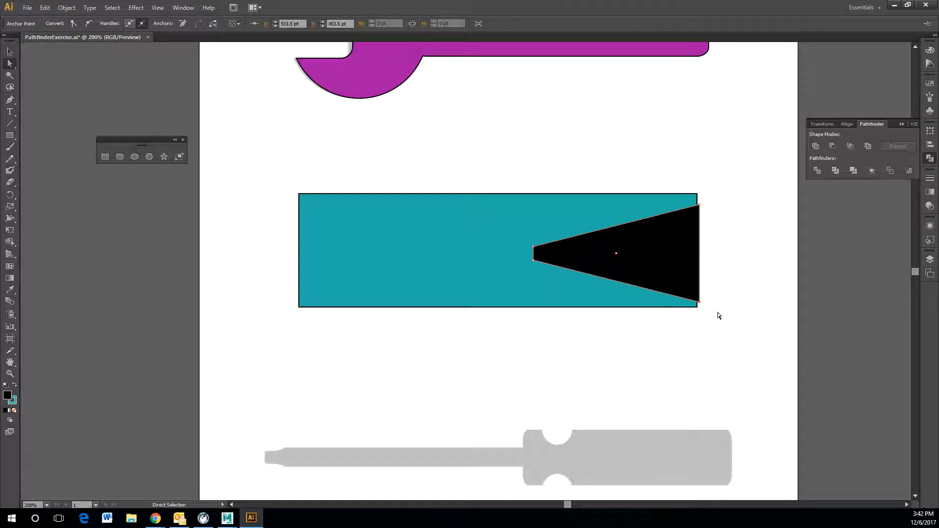
key(Up)
key(Up)
key(Up)
key(Up)
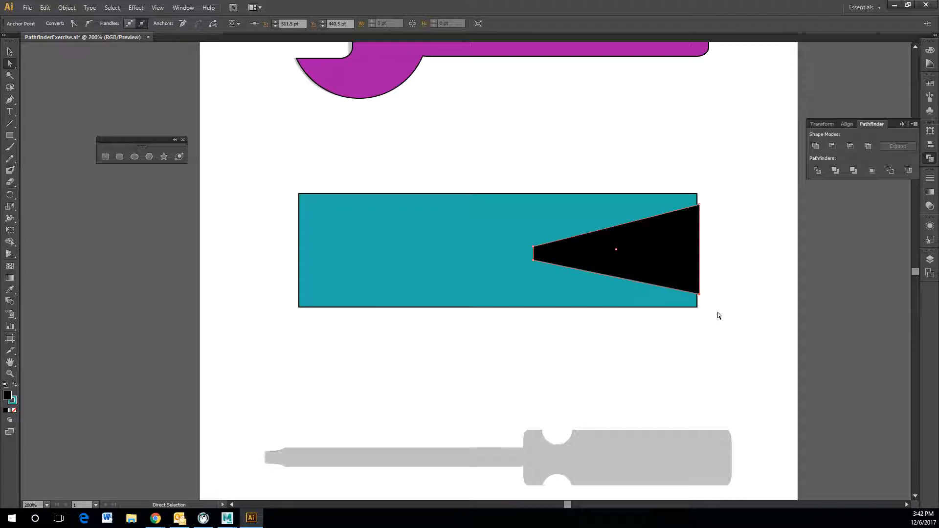
click(688, 362)
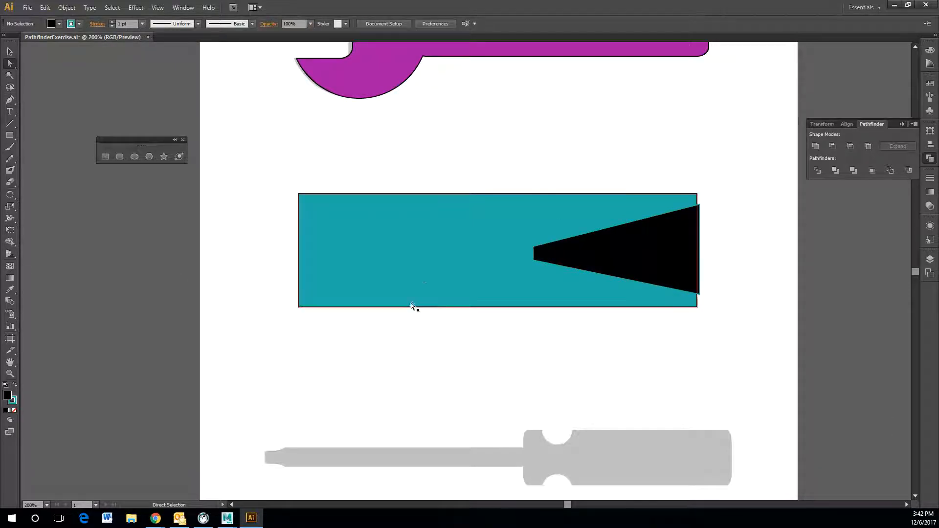
- Subtract the black wedge from the teal rectangle with the Minus Front shape mode to cut the jaw opening
click(415, 275)
key(v)
key(v)
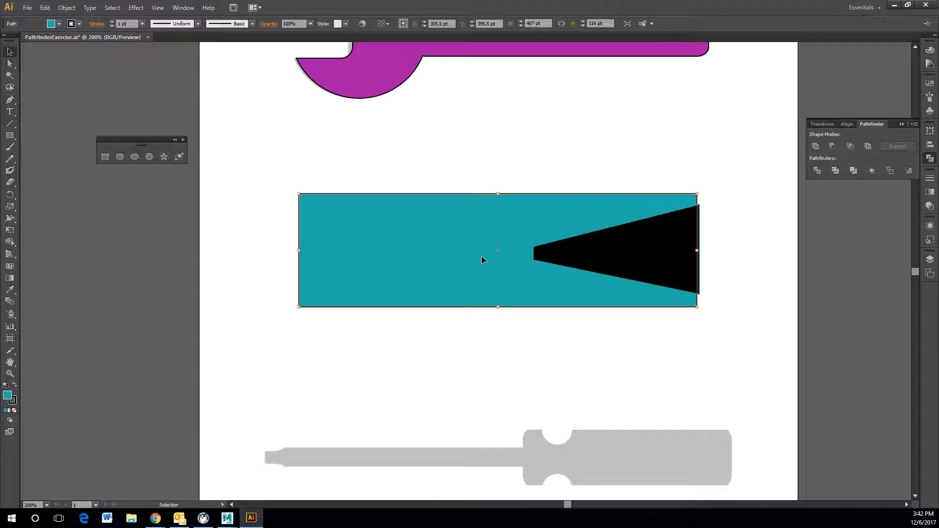
shift+click(623, 257)
shift+click(661, 272)
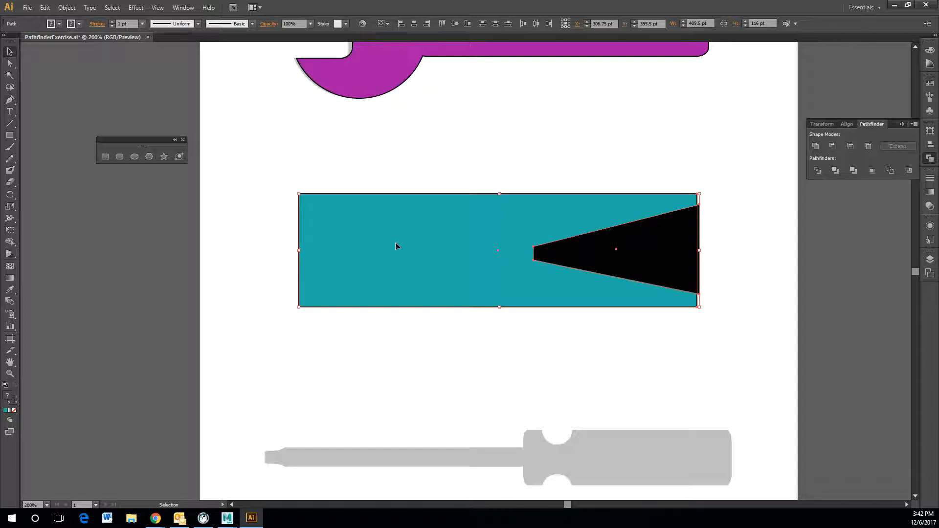
click(406, 320)
click(439, 264)
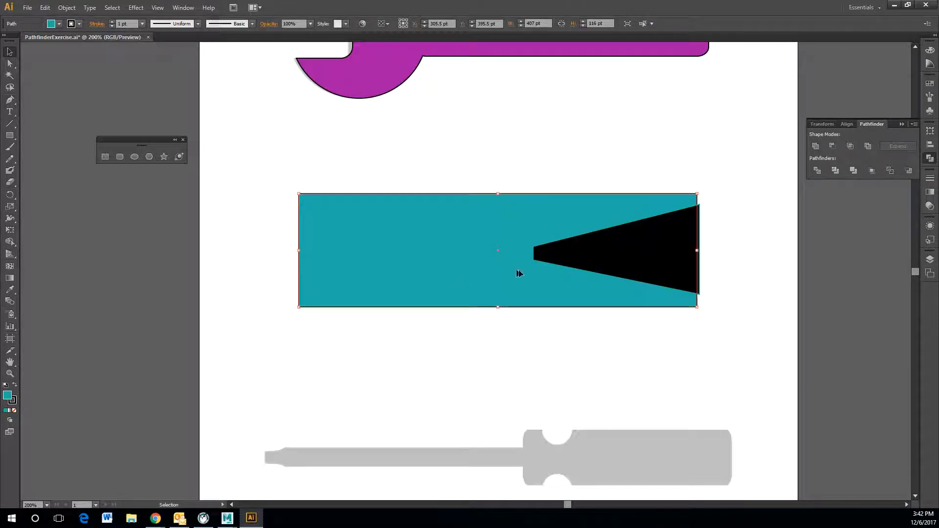
shift+click(607, 252)
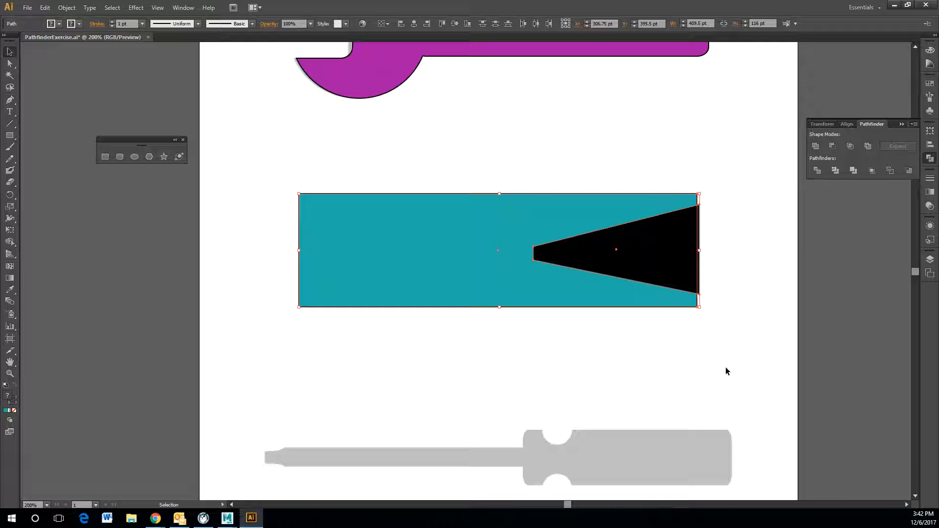
click(832, 147)
click(750, 283)
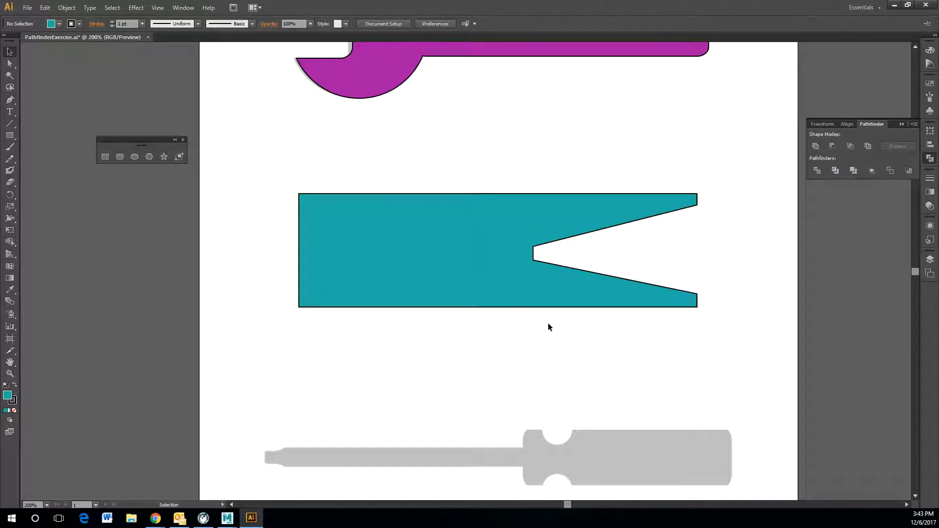
- Shift both anchor points at the jaw opening's narrow inner end to the left to deepen the cutout
key(a)
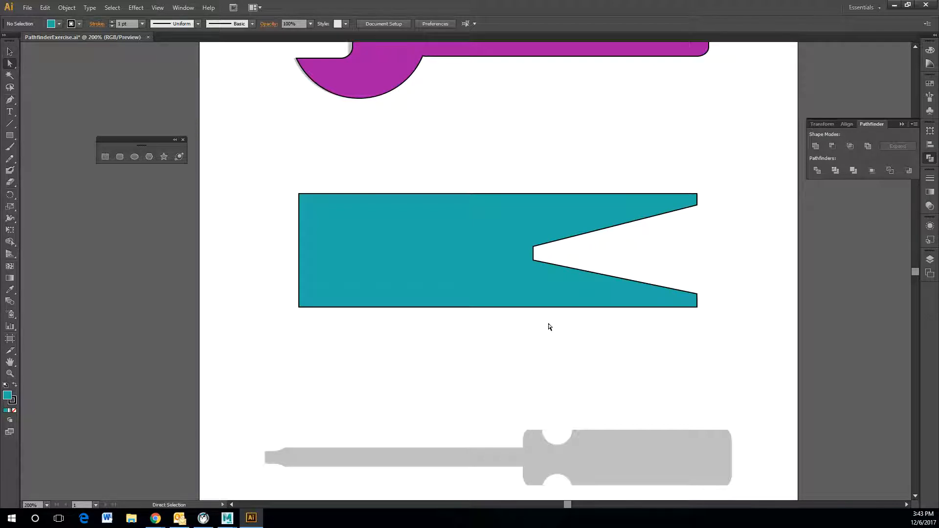
click(533, 247)
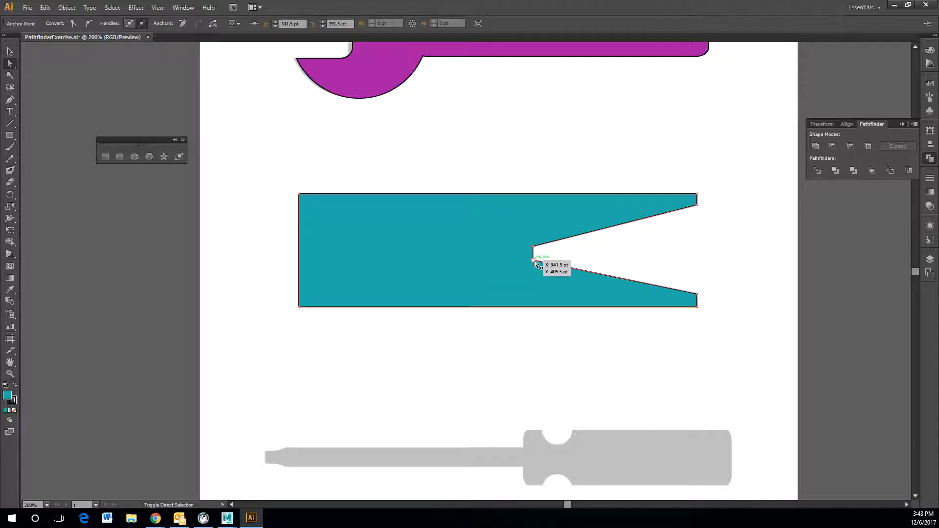
shift+click(534, 261)
key(Left)
key(Left)
key(Left)
key(Left)
key(Left)
key(Left)
key(Left)
key(Left)
key(Left)
key(Left)
key(Left)
key(Left)
key(Left)
key(Left)
key(Left)
key(Left)
key(Left)
key(Left)
key(Left)
key(Left)
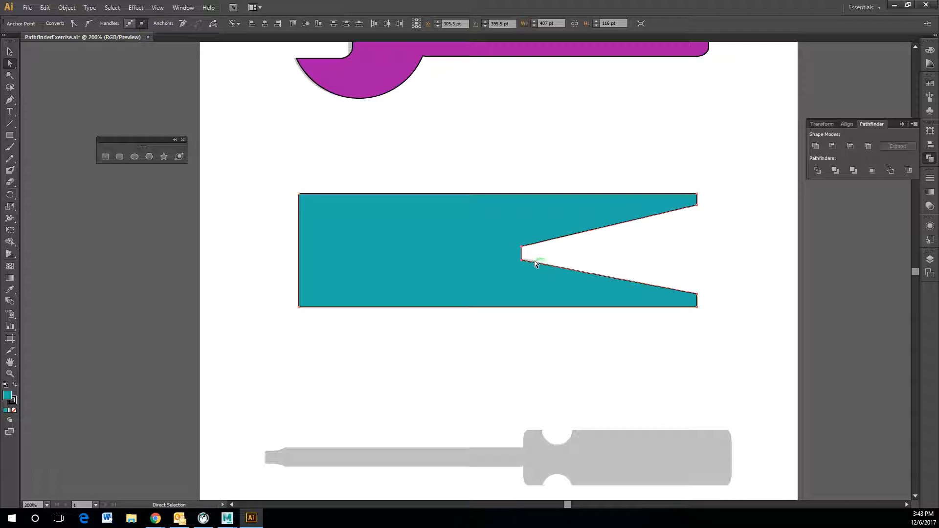
- Fine-tune the horizontal and vertical position of the two anchor points at the jaw opening's narrow inner end, and deselect the shape
key(Right)
key(Right)
key(Right)
key(Right)
key(Right)
key(Right)
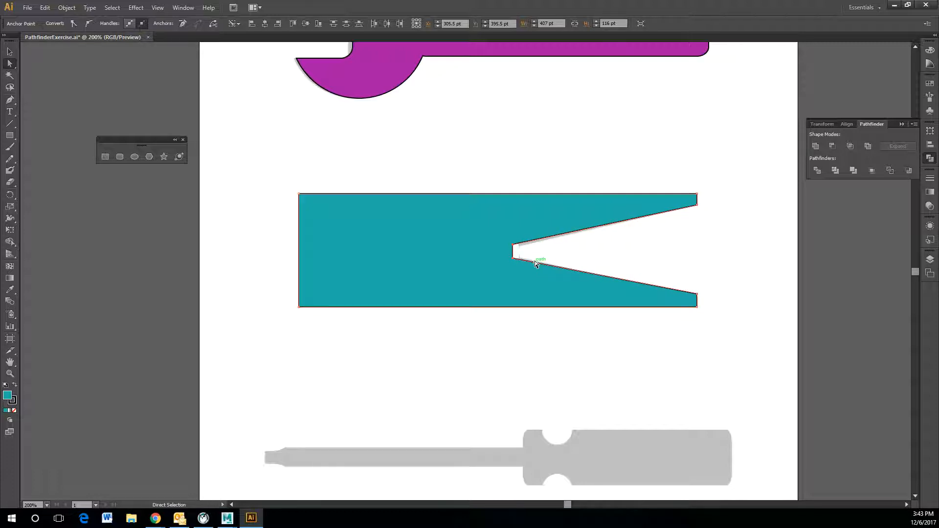
key(Right)
key(Right)
key(Right)
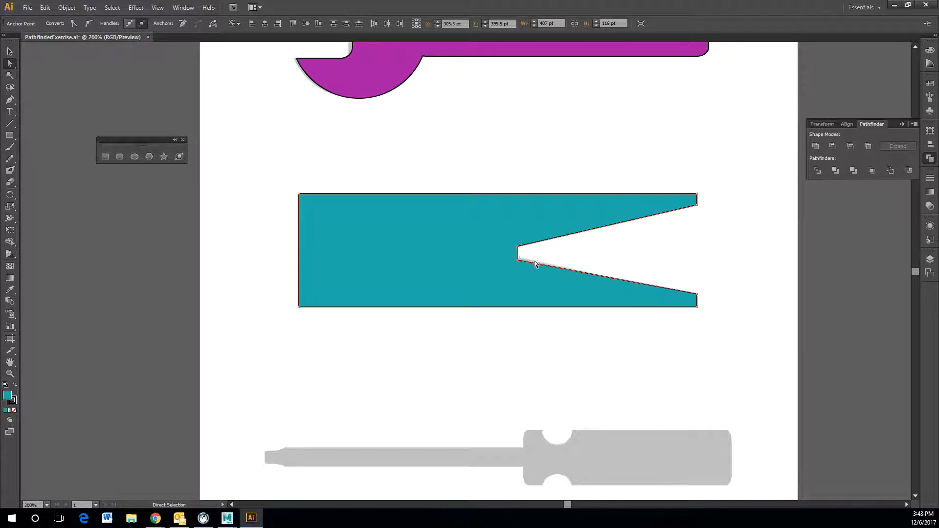
key(Right)
key(Right)
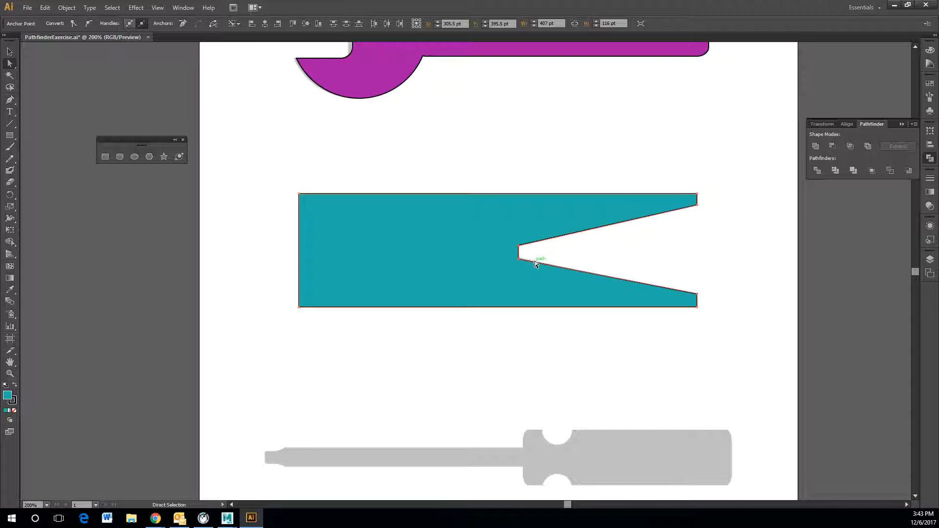
click(671, 257)
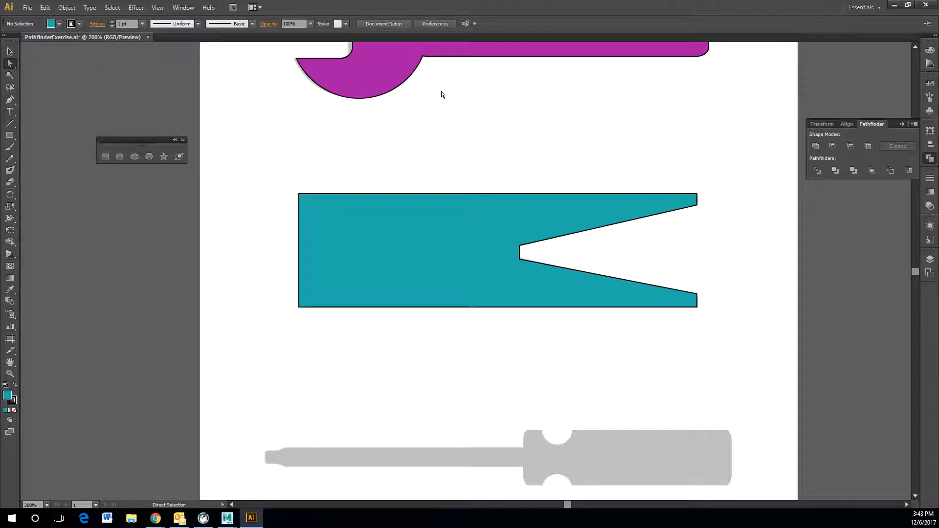
- Draw a circle about 29 pt in diameter near the jaw opening's inner end and give it the default white fill and black stroke
drag(411, 277, 447, 269)
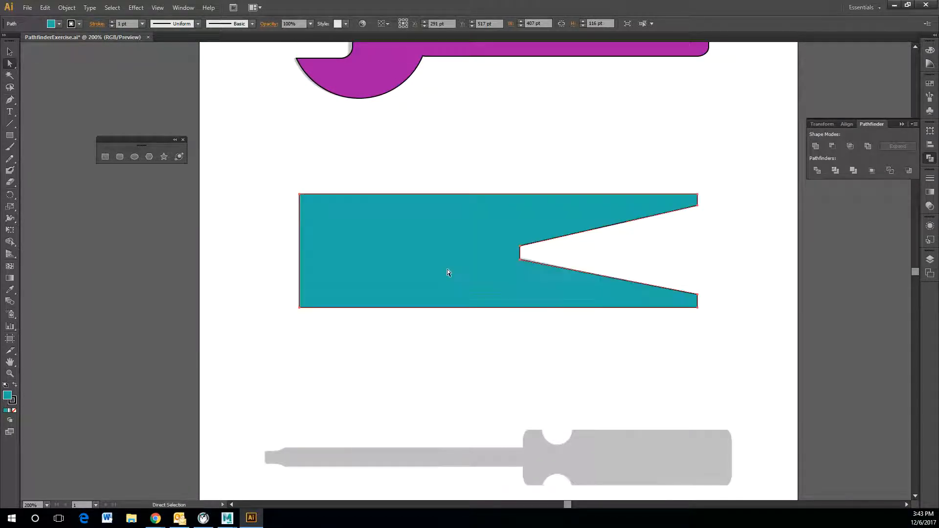
click(134, 157)
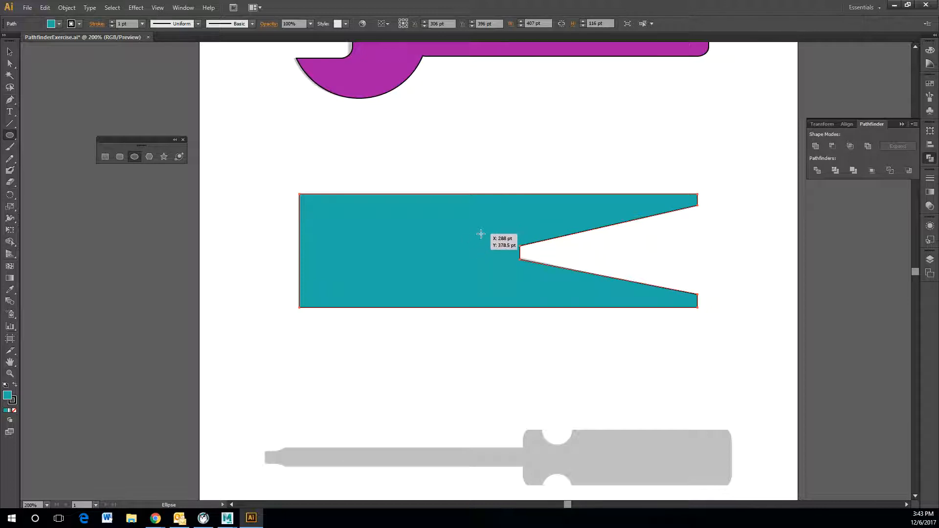
drag(477, 234, 505, 262)
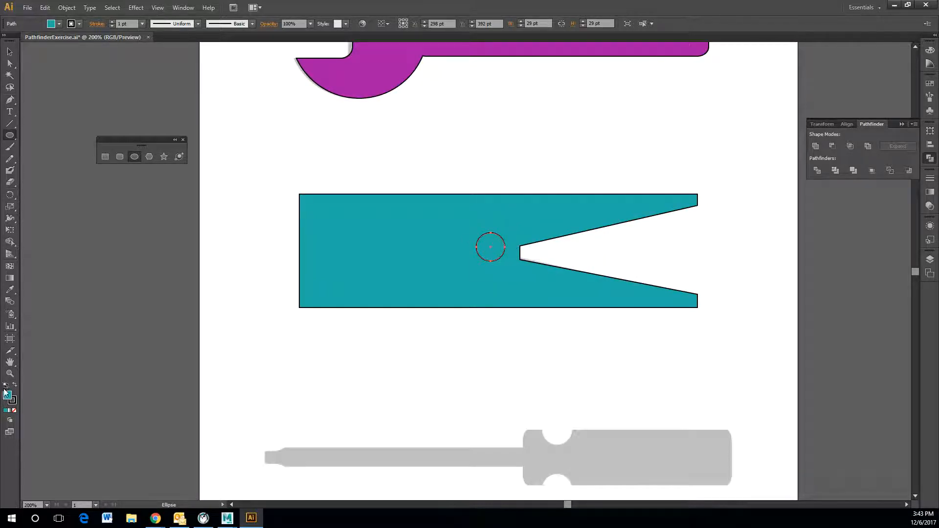
click(5, 385)
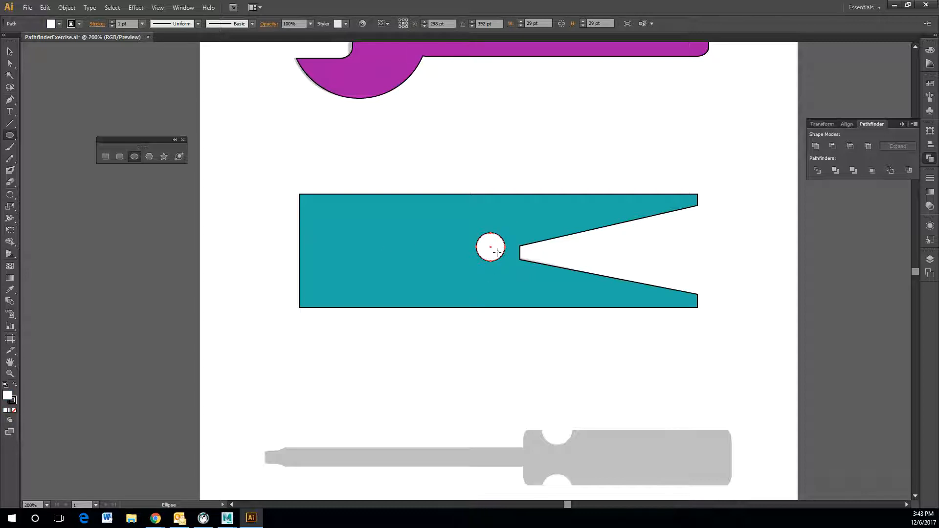
- Move the white circle so its right edge meets the narrow inner end of the jaw opening
key(v)
drag(498, 254, 511, 256)
key(Right)
key(Up)
key(Left)
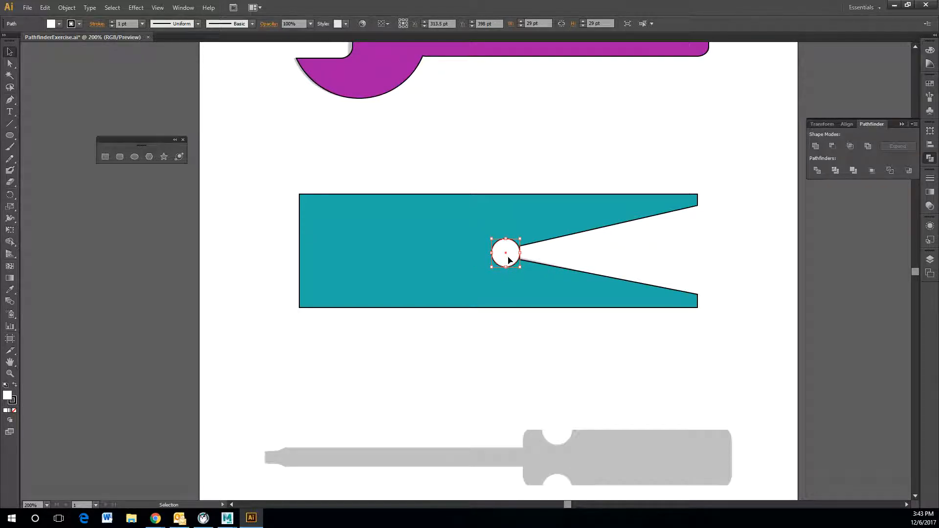
click(618, 354)
click(505, 257)
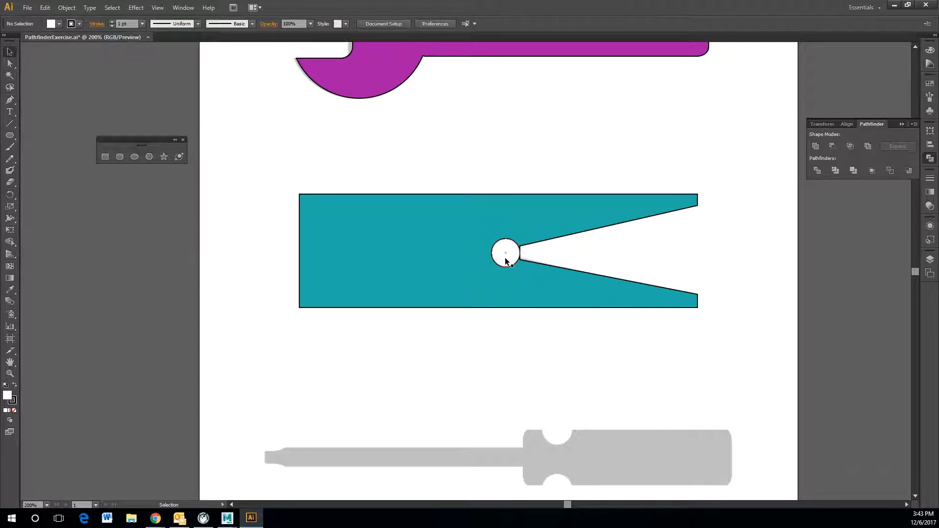
key(Right)
- Subtract the white circle from the teal shape with the Minus Front shape mode
click(506, 293)
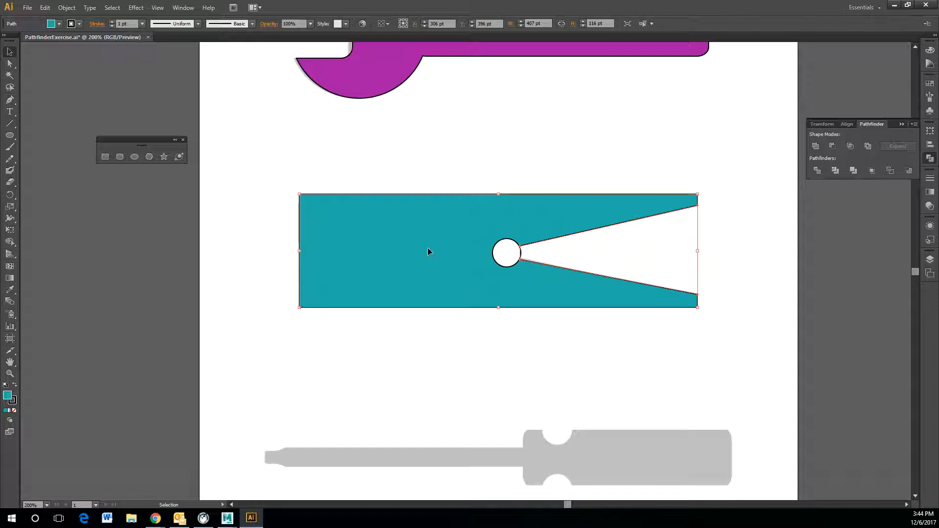
shift+click(513, 252)
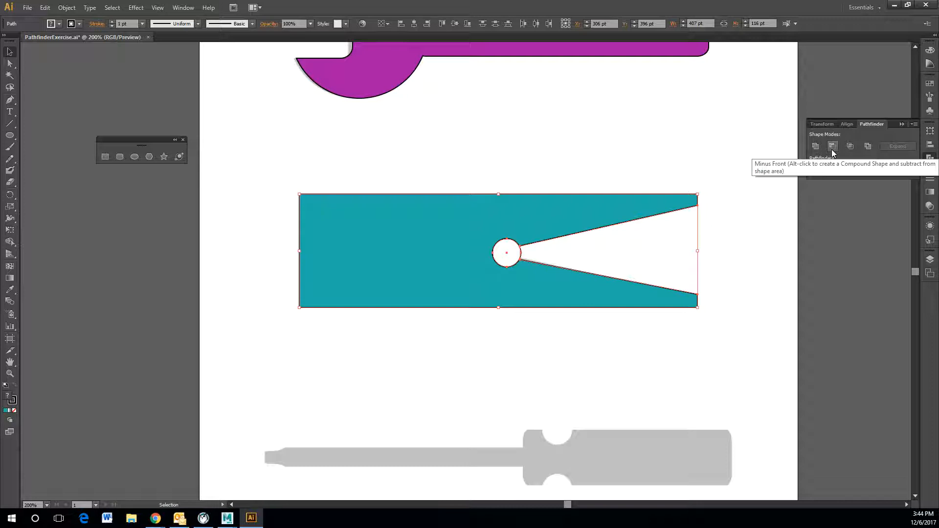
click(832, 149)
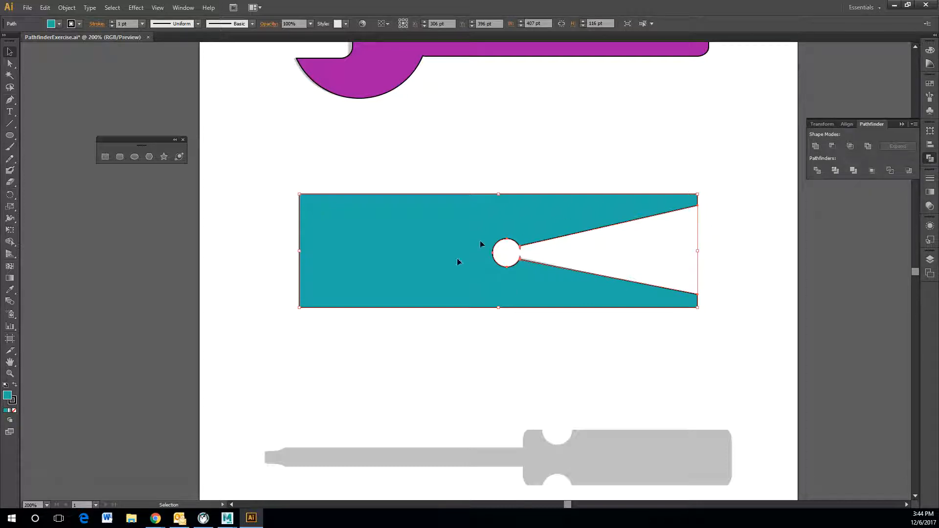
drag(409, 257, 394, 432)
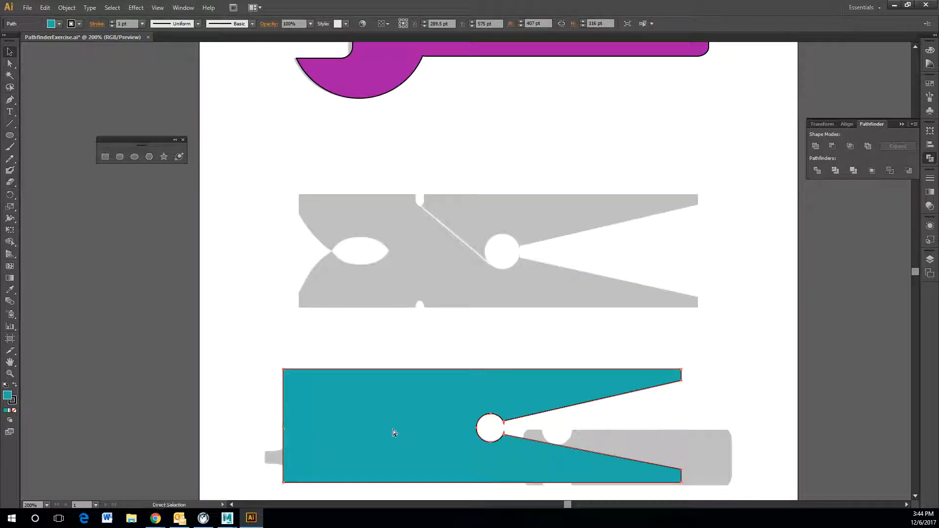
key(ctrl+z)
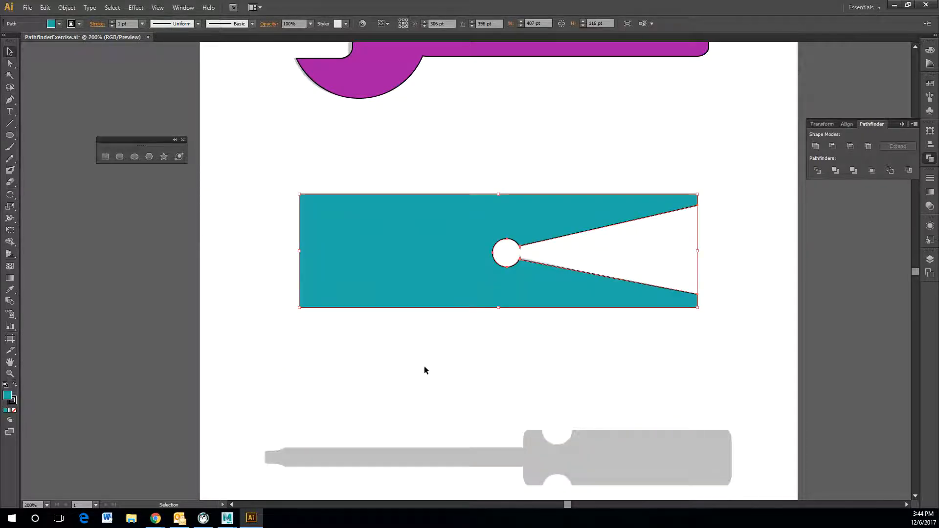
click(135, 157)
drag(383, 265, 382, 334)
key(ctrl+z)
- Move the teal shape straight down off the template and draw a white ellipse about 61.5 by 26 pt over the template's almond-shaped hole
key(v)
drag(415, 279, 432, 382)
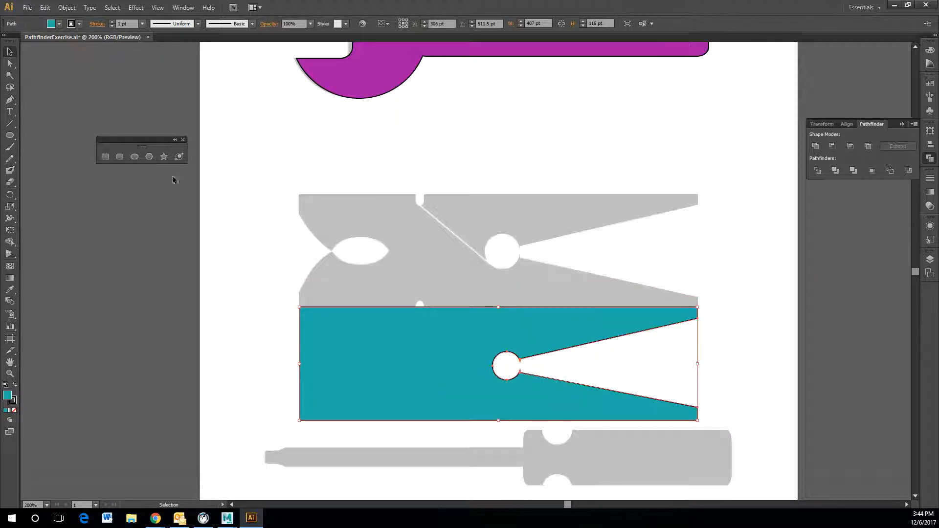
click(134, 157)
drag(328, 238, 389, 264)
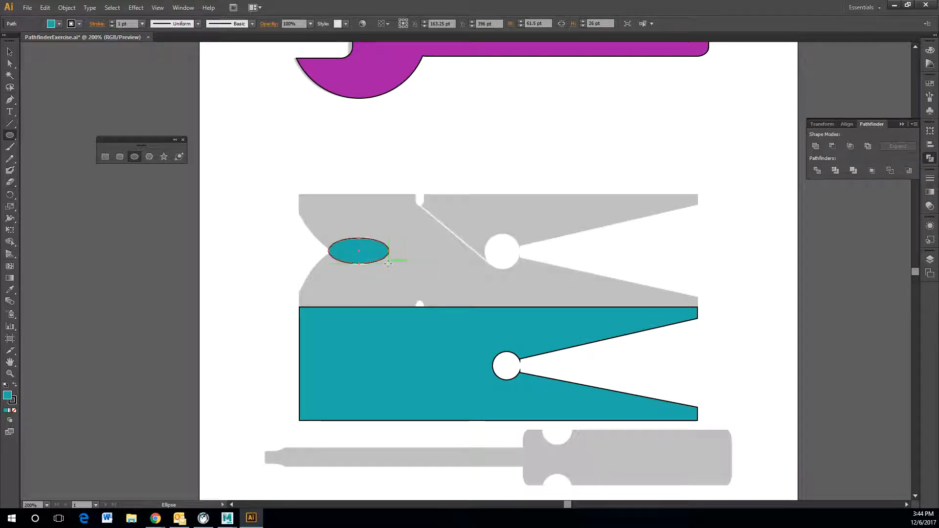
click(4, 385)
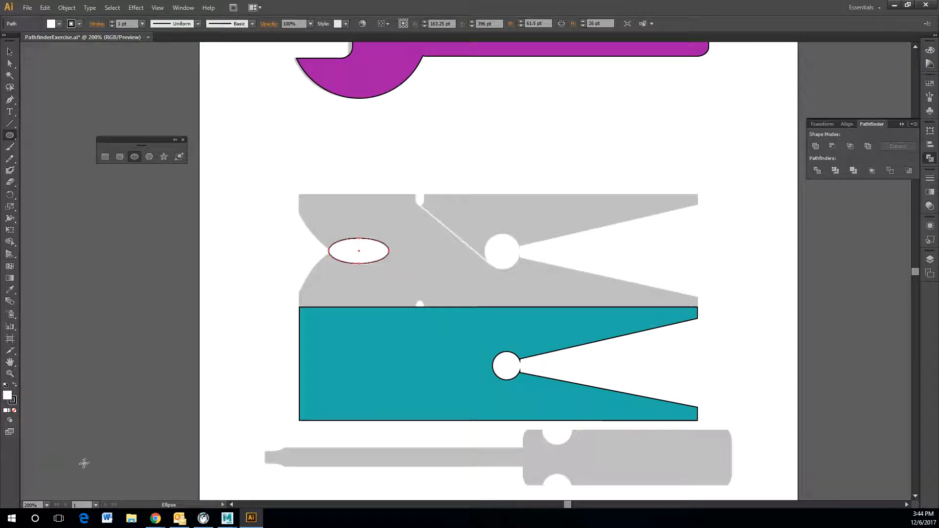
- Reshape the ellipse into an almond by angling the direction handles of its left and right anchor points inward to form pointed tips
scroll(339, 281, up, 2)
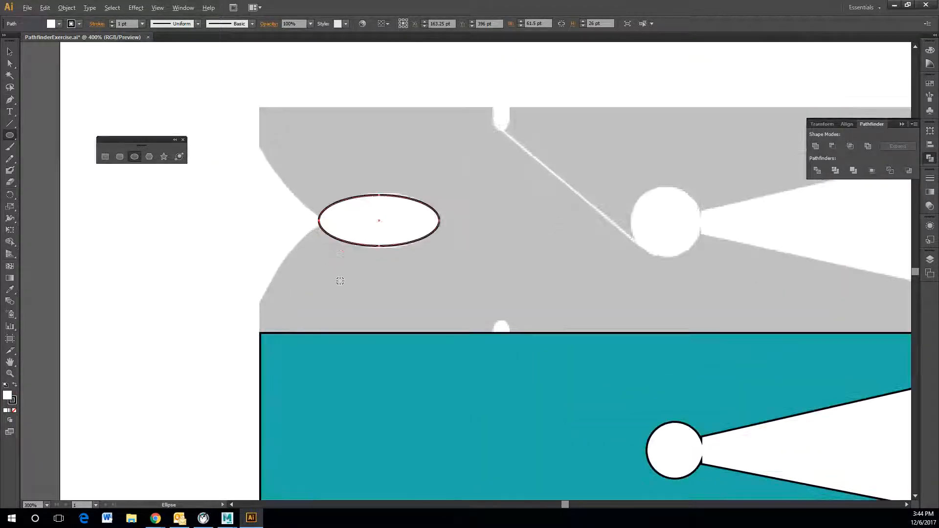
scroll(359, 244, up, 1)
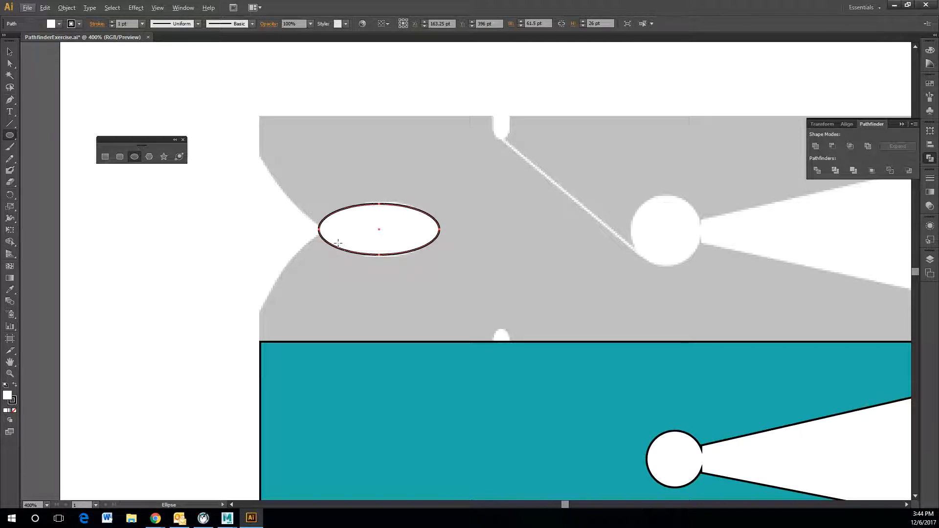
key(a)
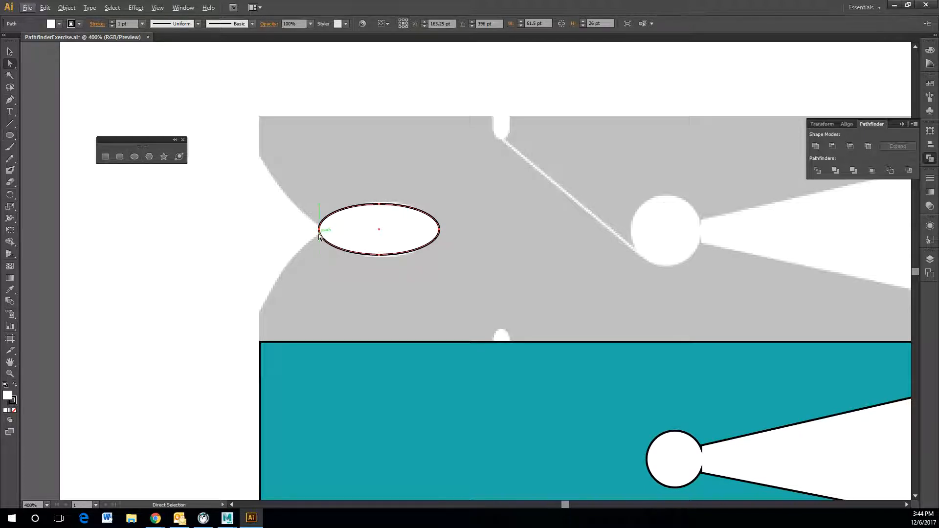
click(318, 229)
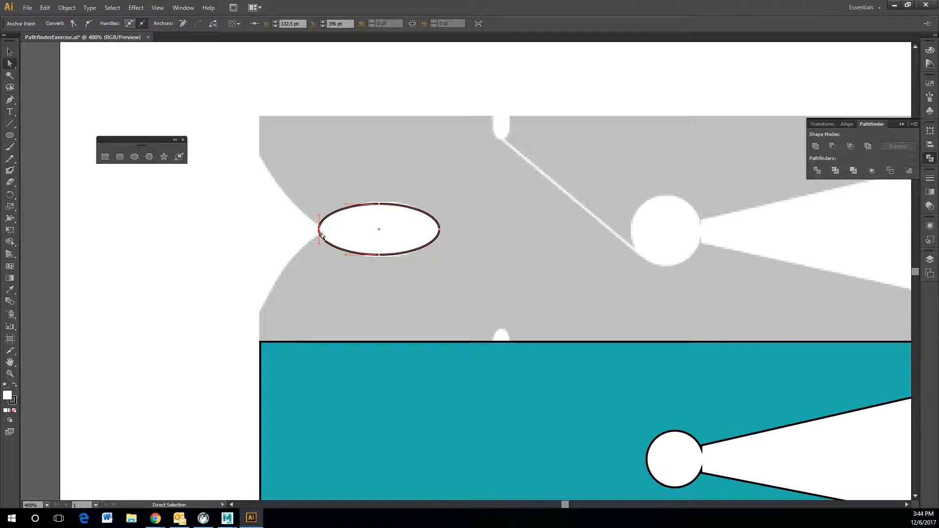
drag(320, 230, 319, 231)
key(alt)
drag(319, 216, 326, 215)
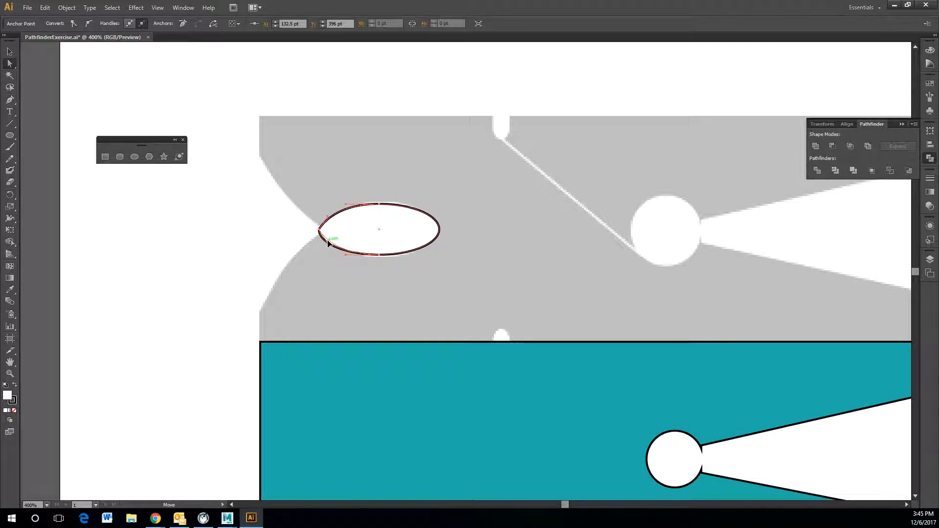
click(440, 234)
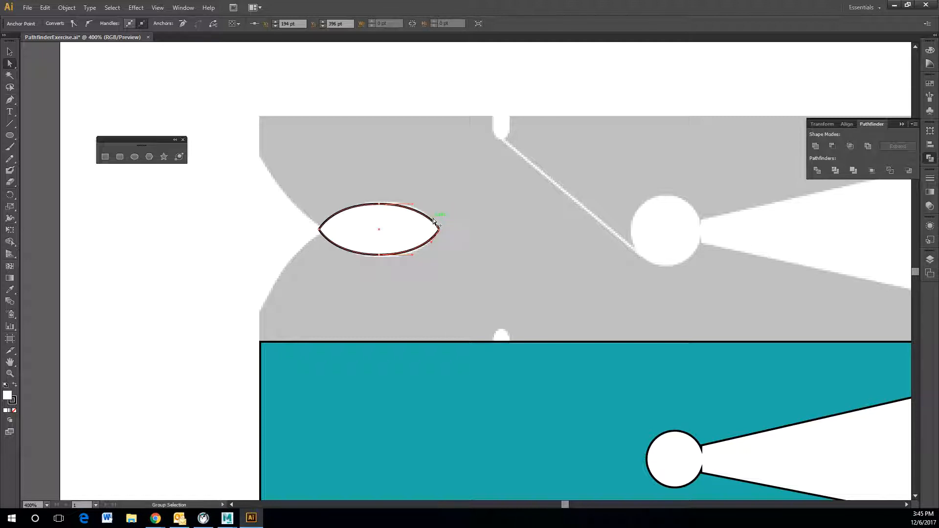
- Stretch the almond shape's upper and lower edges slightly outward to match the template's hole, and deselect it
key(v)
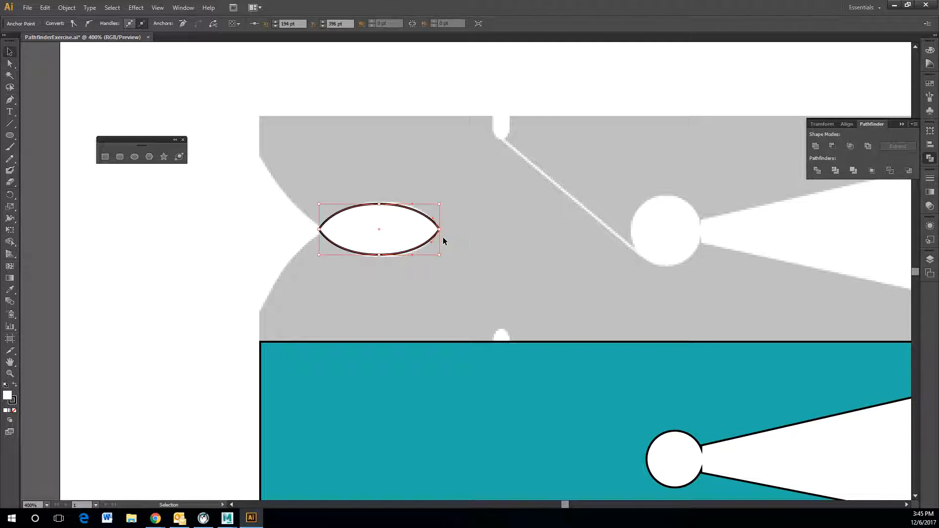
drag(383, 203, 384, 201)
drag(380, 258, 381, 259)
click(204, 230)
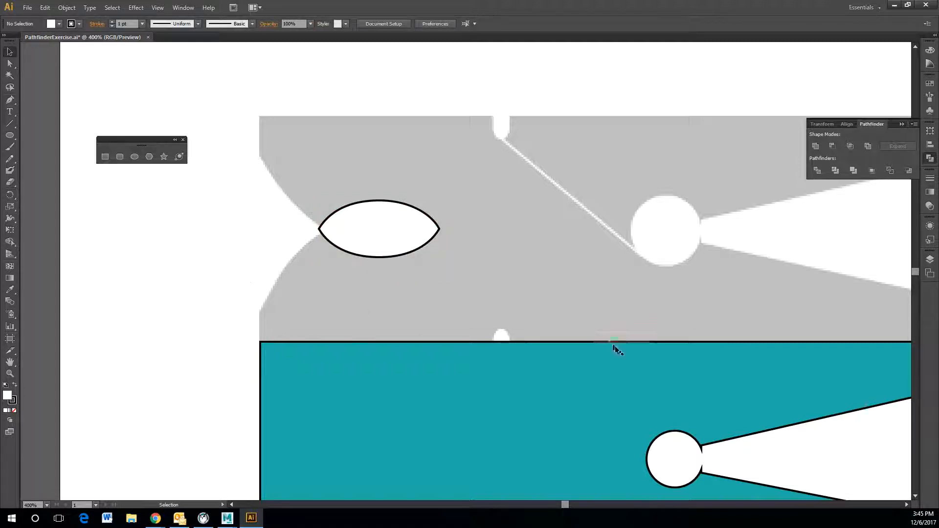
- Narrow the almond shape slightly from its left tip and move the teal shape back up over the template behind it
drag(557, 427, 558, 199)
click(411, 228)
drag(321, 230, 327, 230)
click(476, 157)
drag(476, 160, 480, 326)
click(412, 237)
mouse_move(327, 232)
mouse_down()
mouse_move(339, 229)
mouse_move(326, 230)
mouse_up()
drag(449, 362, 444, 195)
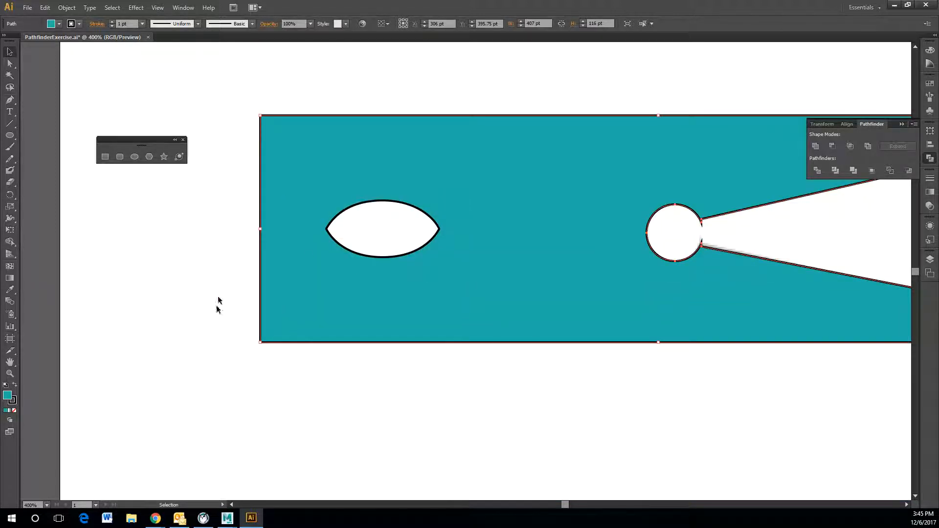
- Subtract the almond shape from the teal shape with the Minus Front shape mode, and deselect the result
shift+click(434, 227)
scroll(434, 226, down, 1)
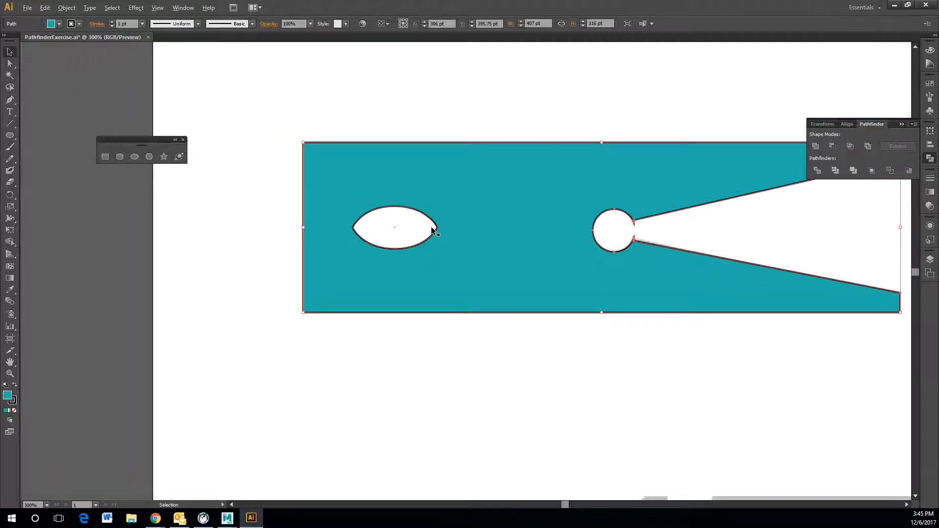
shift+click(398, 229)
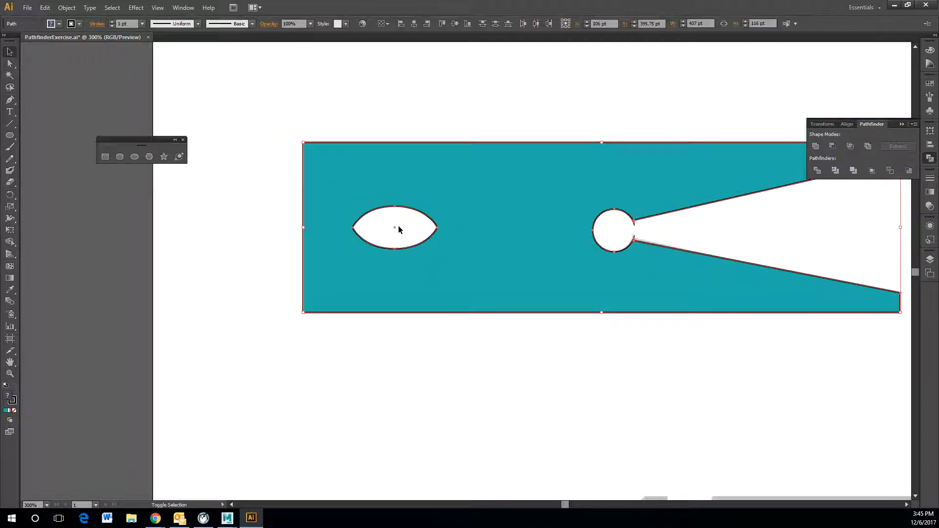
click(837, 145)
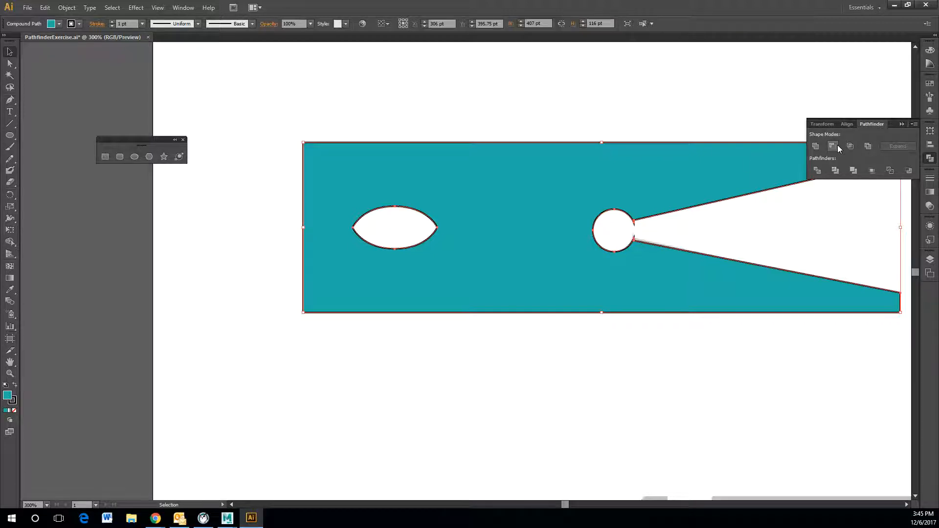
click(347, 359)
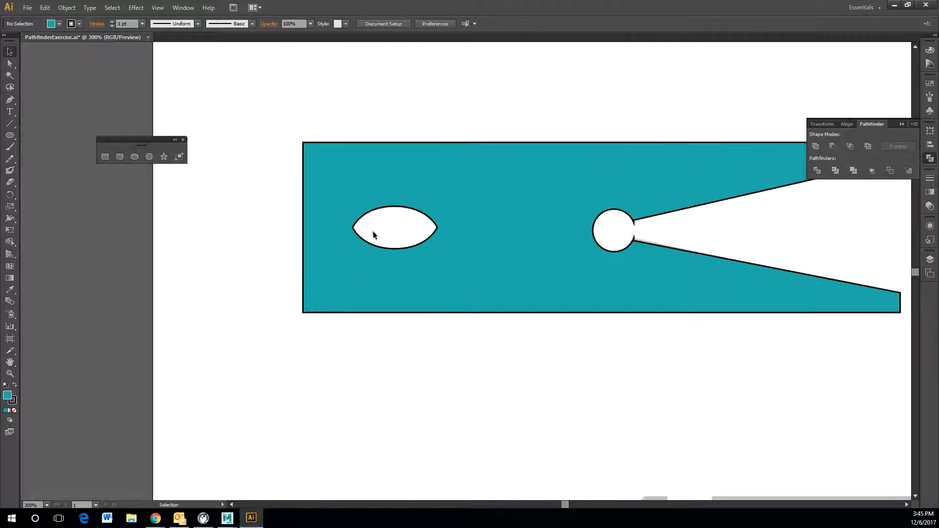
click(386, 249)
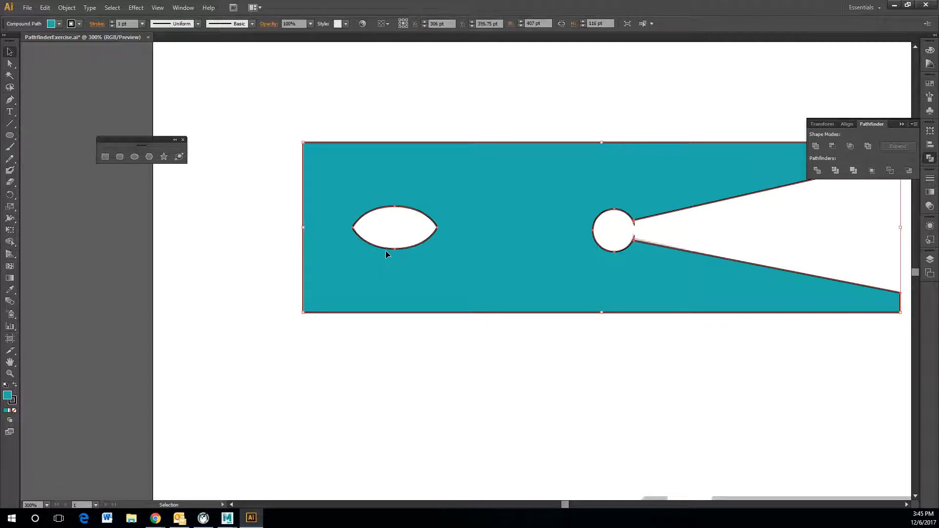
click(485, 389)
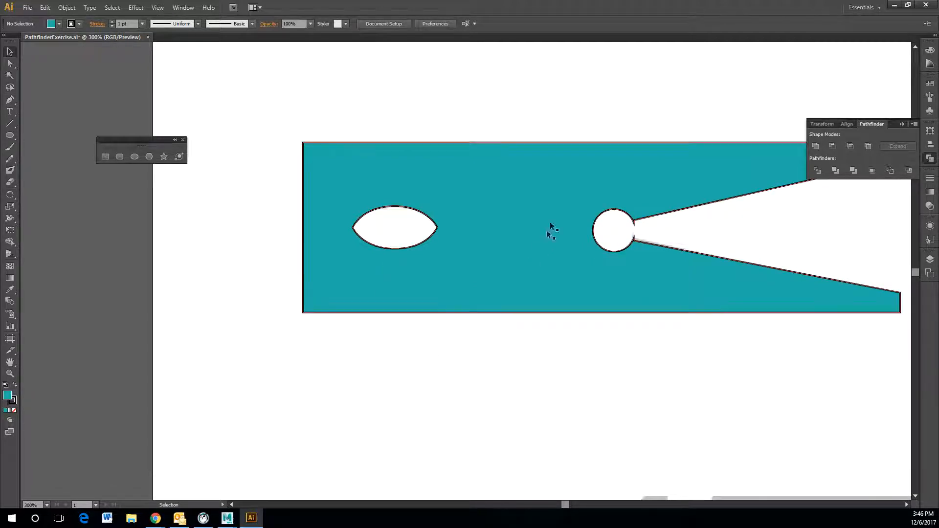
- Move the teal shape down off the template, draw a circle about 65 pt wide over the template's upper-left corner, and give it the default white fill
drag(480, 216, 480, 381)
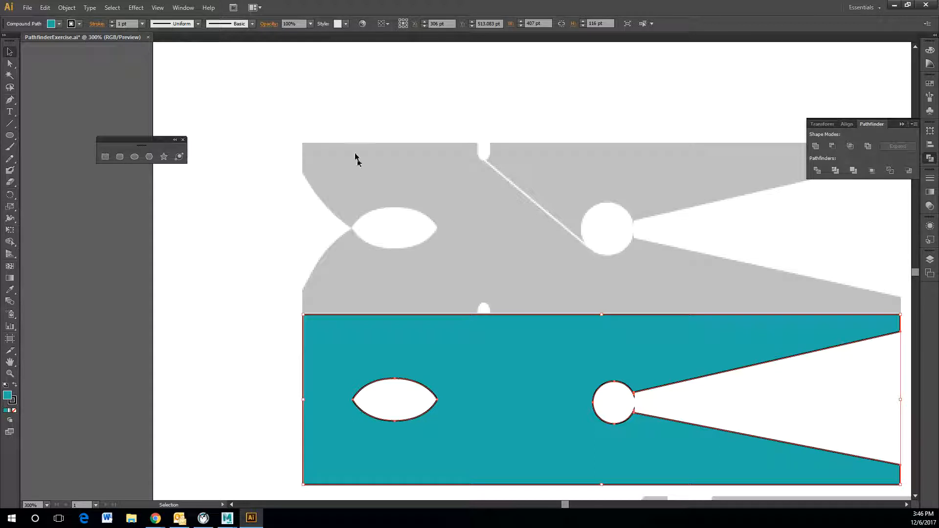
click(139, 160)
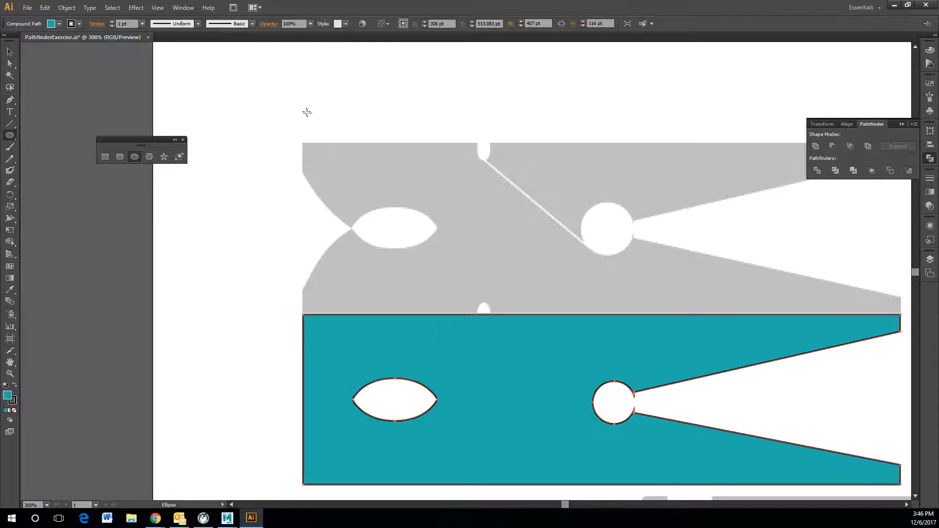
drag(283, 84, 347, 179)
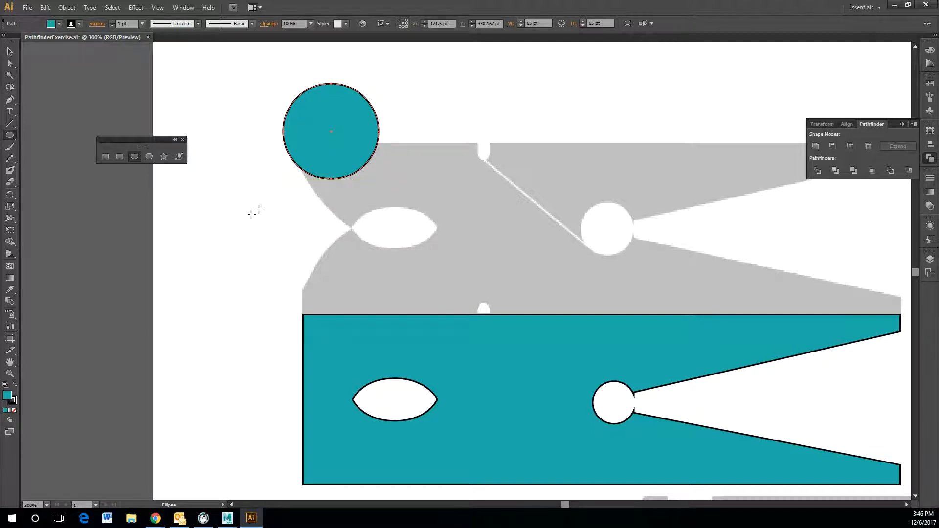
click(5, 386)
- Reshape the circle into a teardrop by angling both direction handles of its bottom anchor point upward to form a point
key(a)
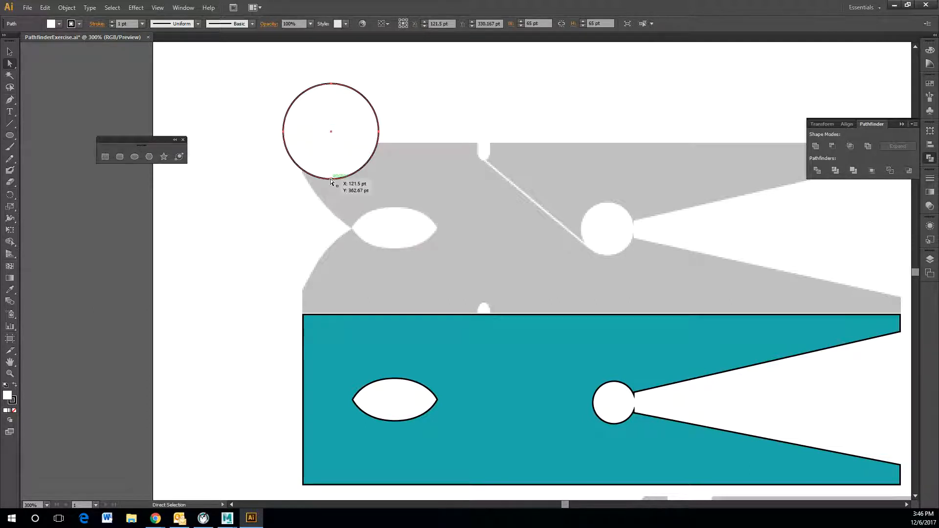
click(331, 179)
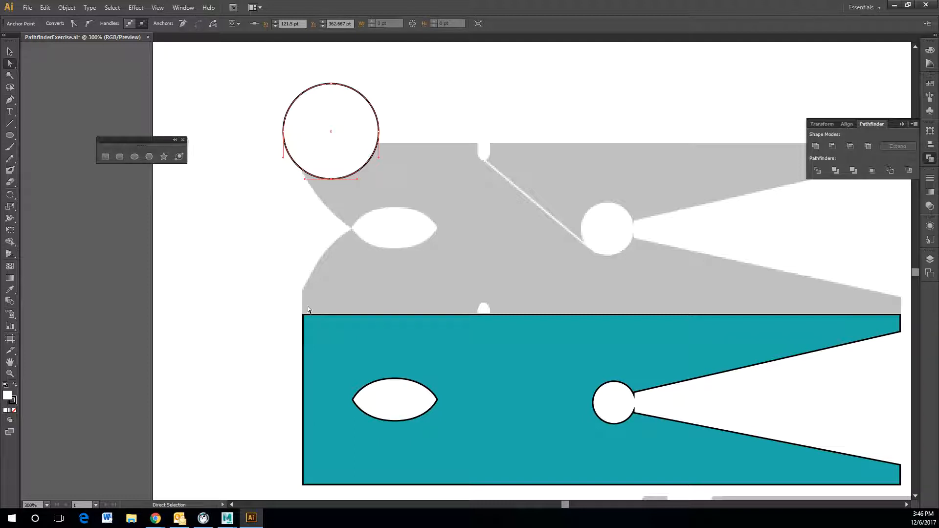
key(alt)
drag(357, 178, 355, 154)
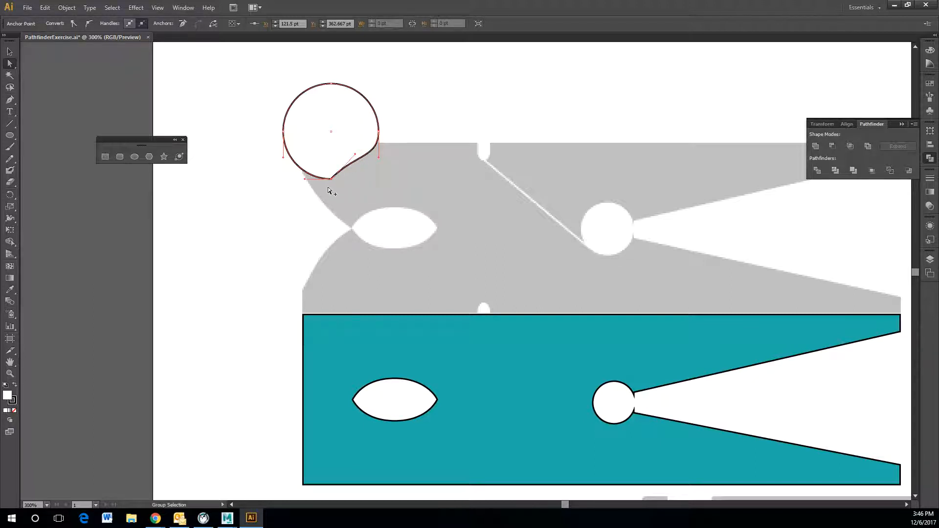
drag(305, 179, 311, 157)
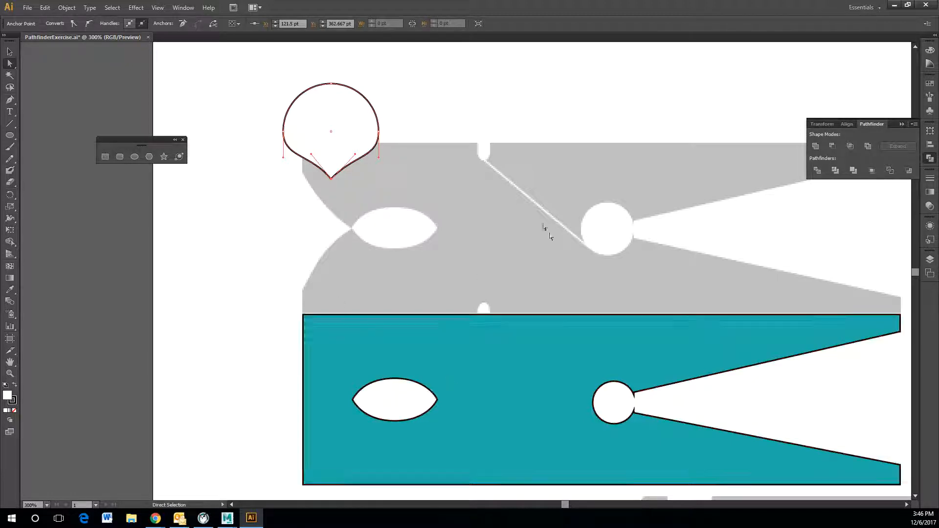
- Rotate the teardrop 90 degrees so its point faces right, and place it in the notch at the template's left end
click(10, 52)
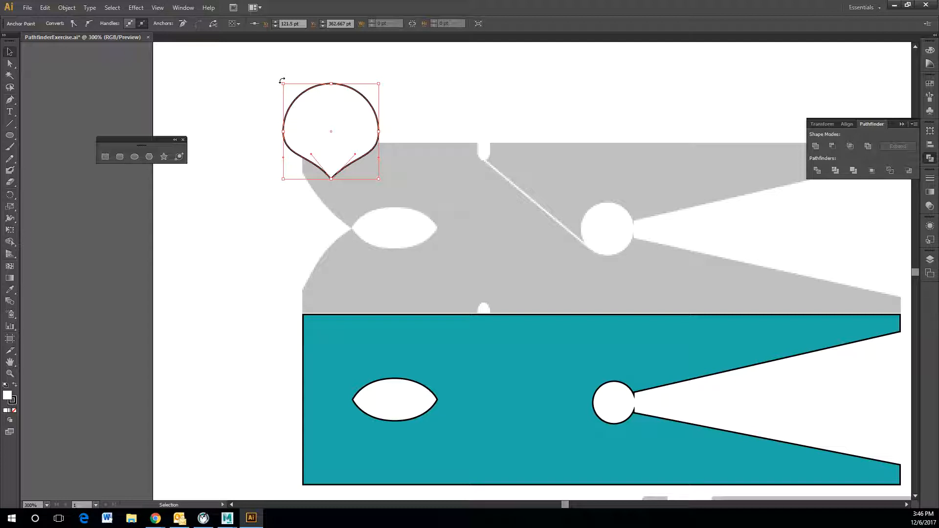
drag(281, 80, 285, 171)
drag(335, 146, 306, 241)
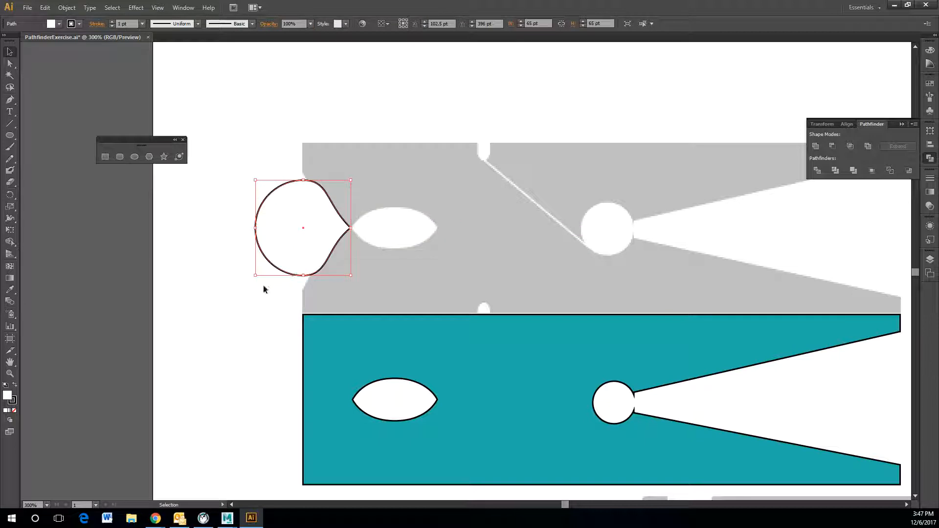
- Enlarge the teardrop to about 87 by 82 pt to cover the template's left notch, keeping its tip by the almond hole, and deselect it
drag(255, 275, 231, 293)
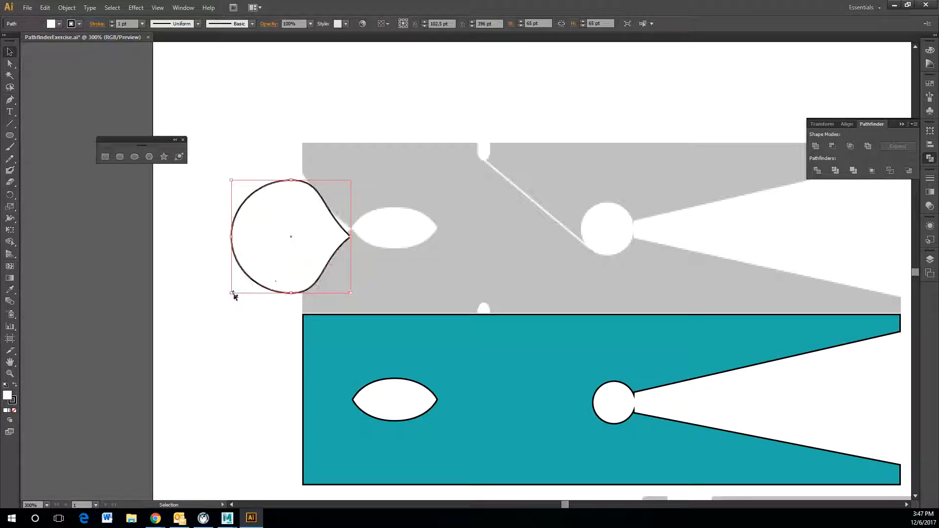
drag(294, 252, 294, 243)
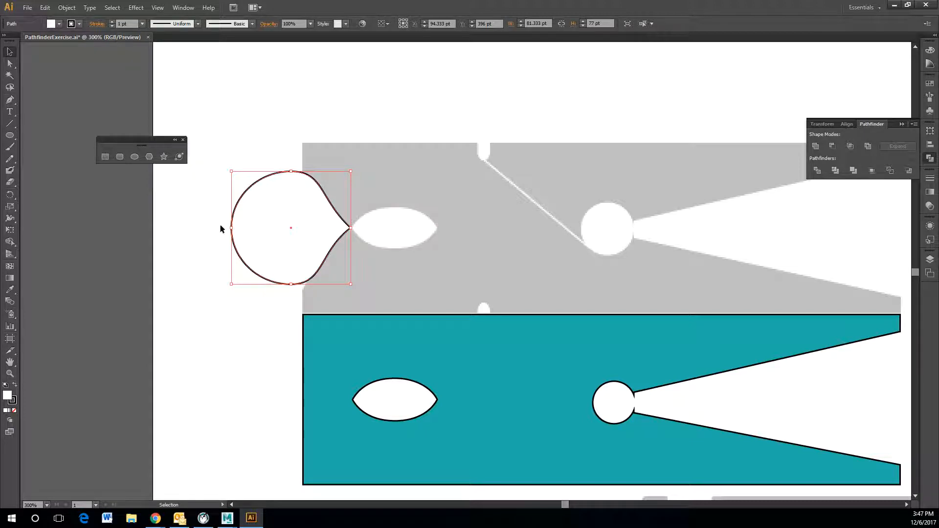
drag(232, 285, 220, 292)
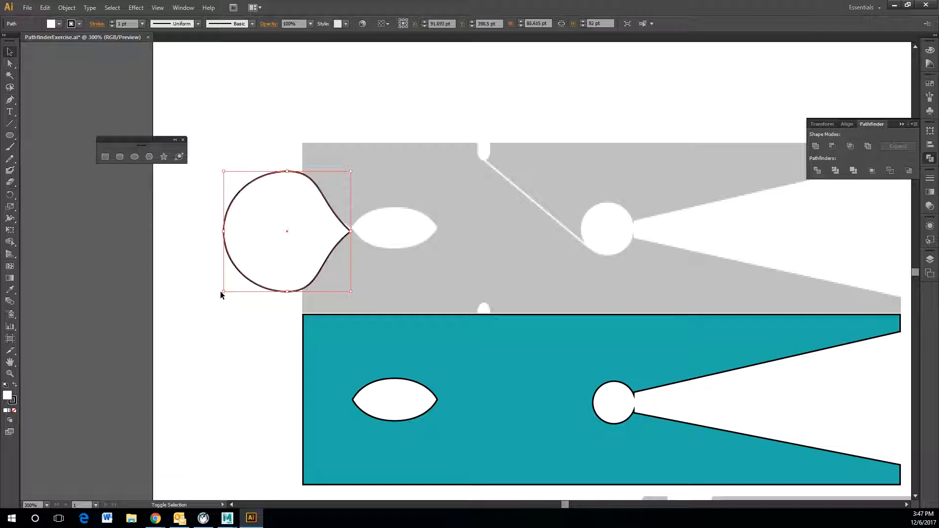
click(242, 323)
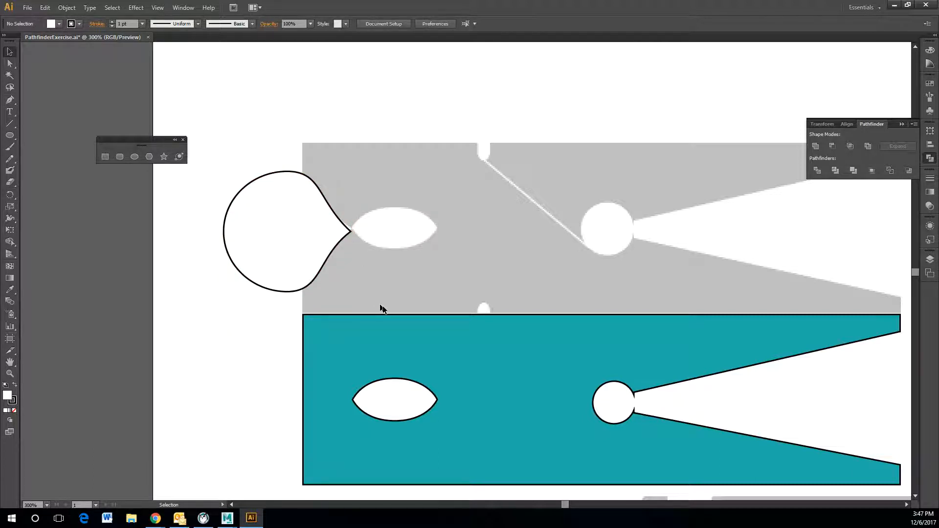
- Move the teal shape back up over the template and nudge the teardrop up so its tip meets the almond hole
drag(405, 370, 410, 196)
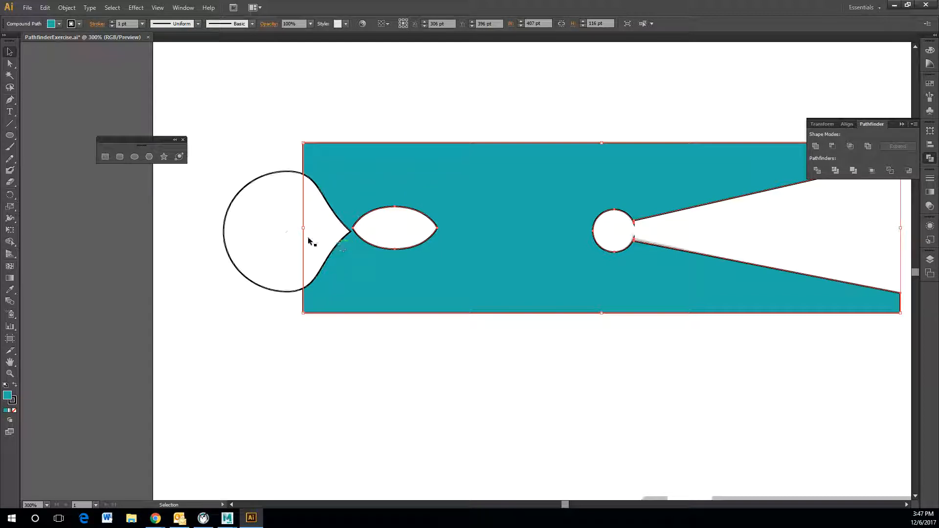
click(285, 236)
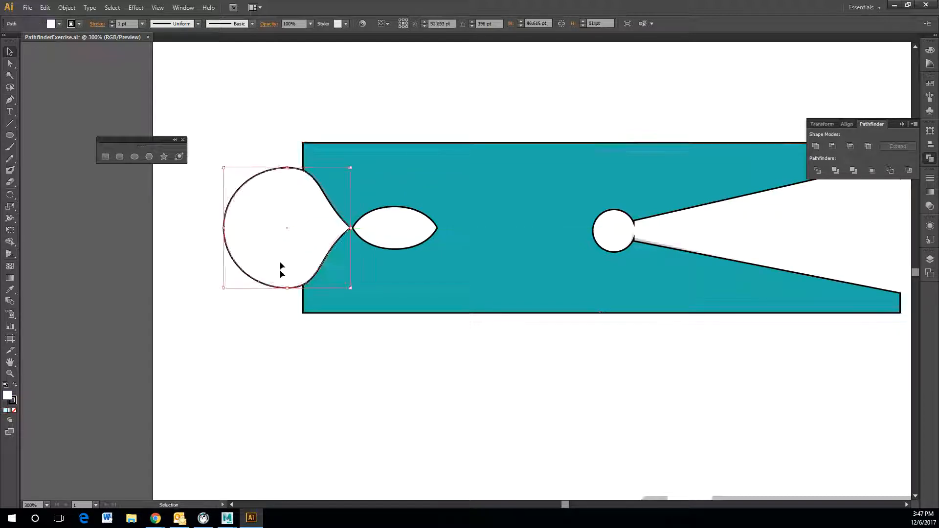
click(279, 338)
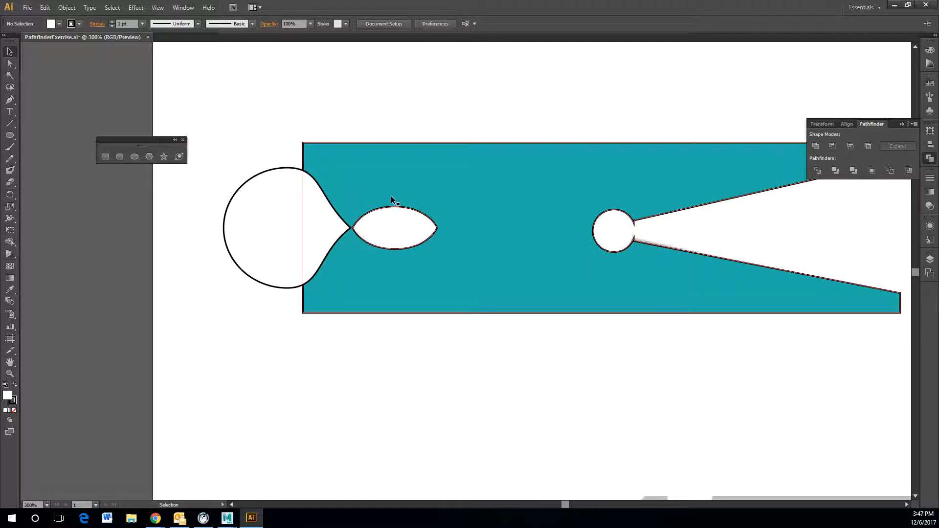
- Subtract the teardrop from the teal shape with the Minus Front shape mode
click(565, 200)
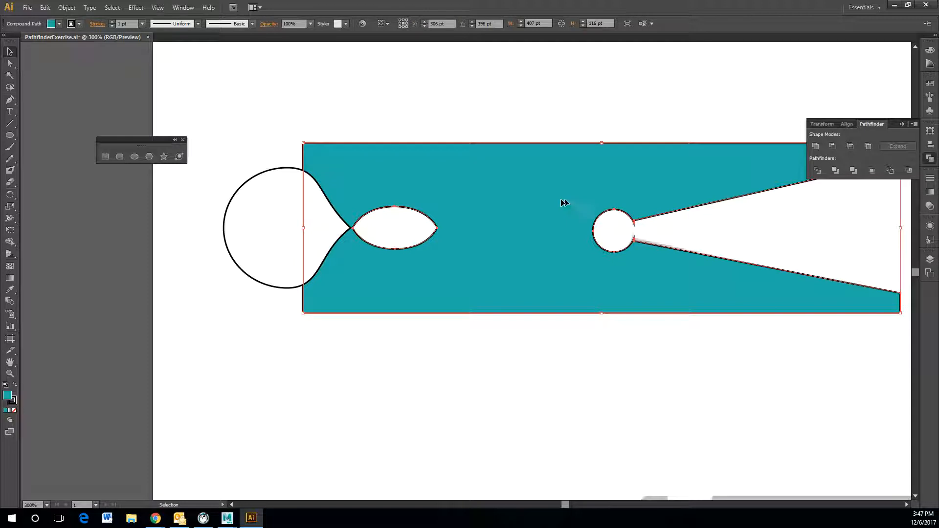
key(shift)
shift+click(230, 231)
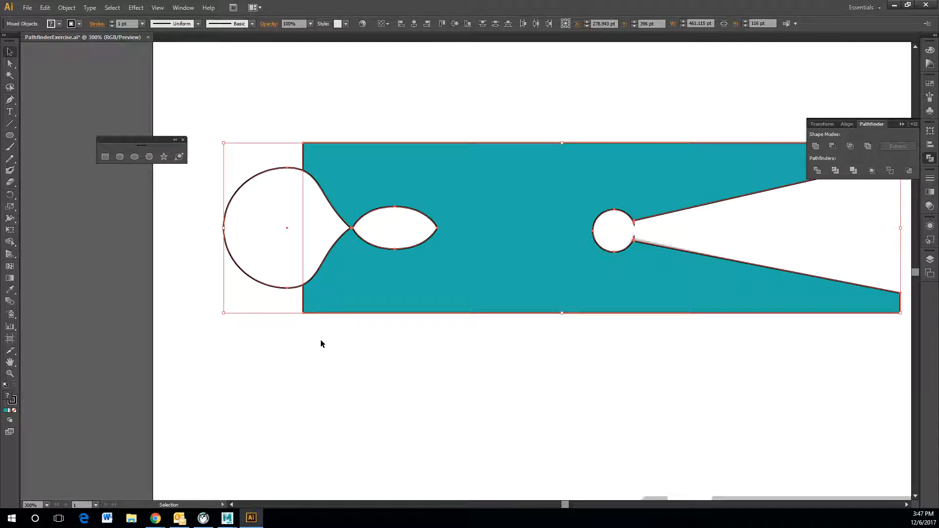
click(832, 147)
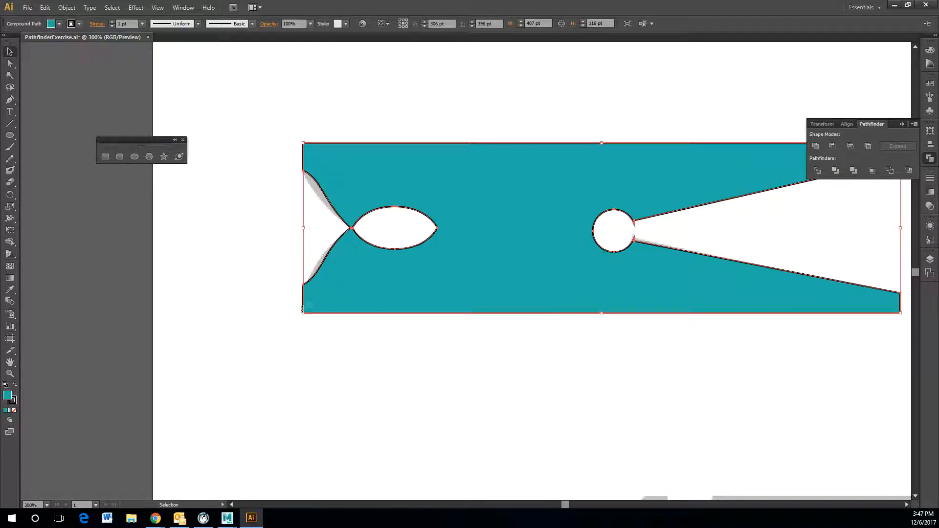
- Adjust the direction handles of the left notch's upper curve so it follows the template's edge
key(a)
click(351, 228)
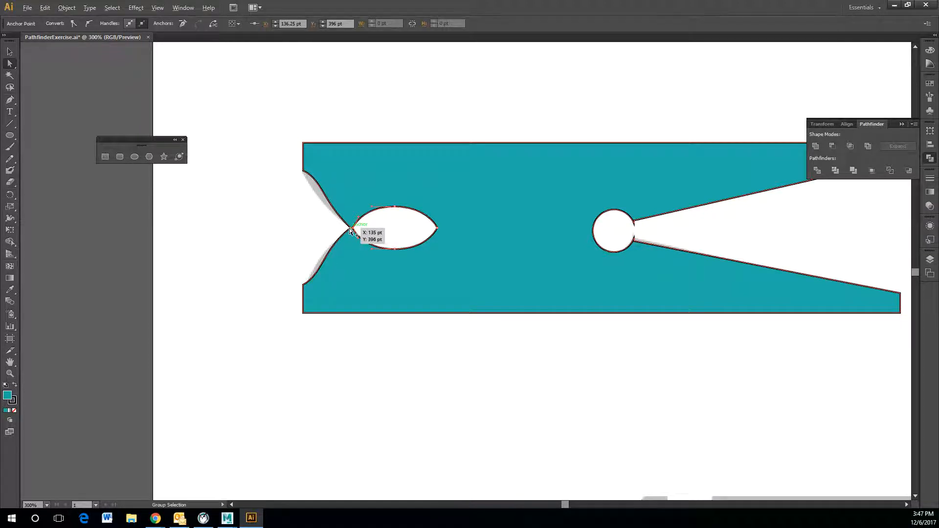
scroll(349, 228, up, 5)
click(359, 223)
scroll(345, 218, down, 4)
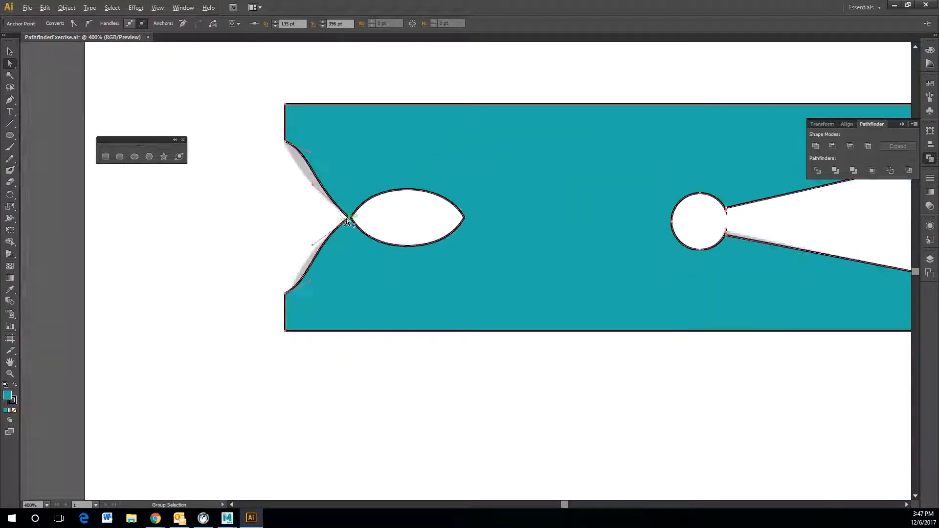
mouse_move(312, 185)
mouse_down()
mouse_move(303, 198)
mouse_move(305, 186)
mouse_up()
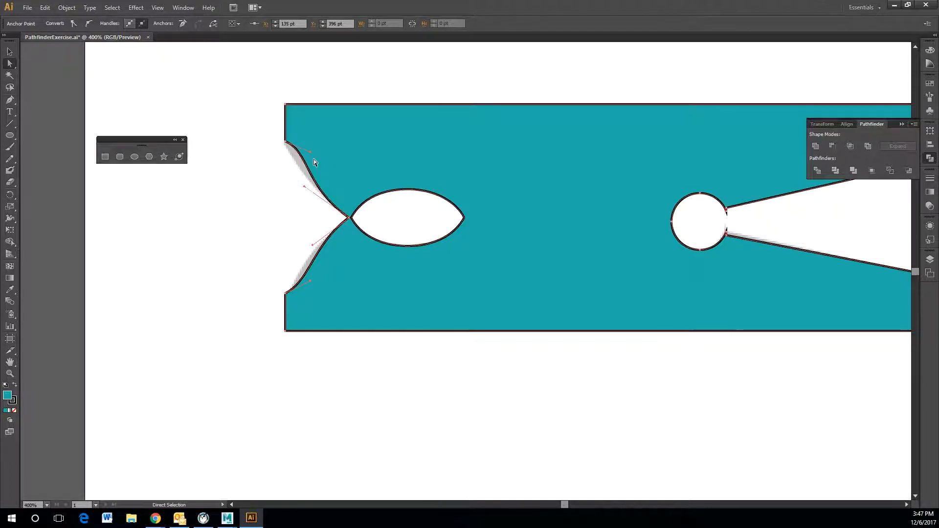
drag(311, 152, 297, 161)
- Adjust the direction handles of the left notch's lower curve to match the template's edge, and deselect the shape
click(313, 247)
drag(312, 247, 305, 242)
drag(312, 280, 305, 269)
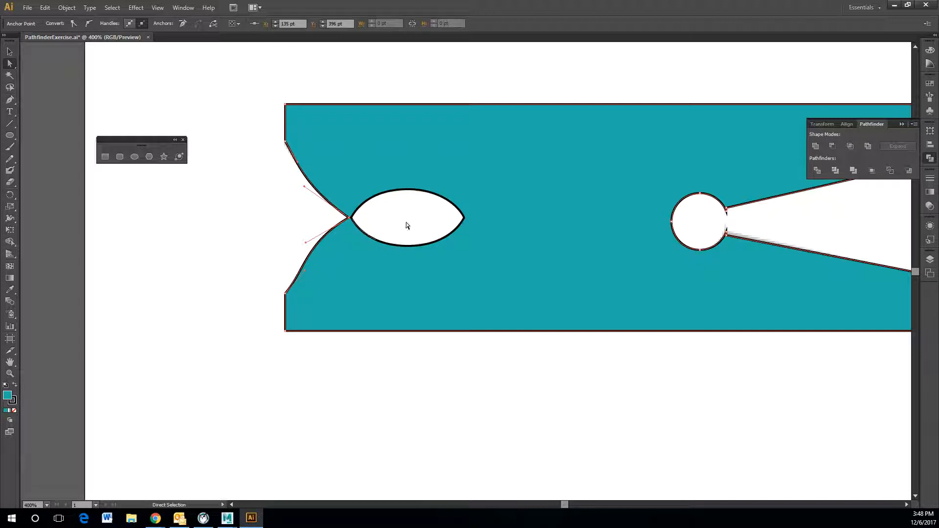
scroll(492, 199, down, 2)
click(359, 222)
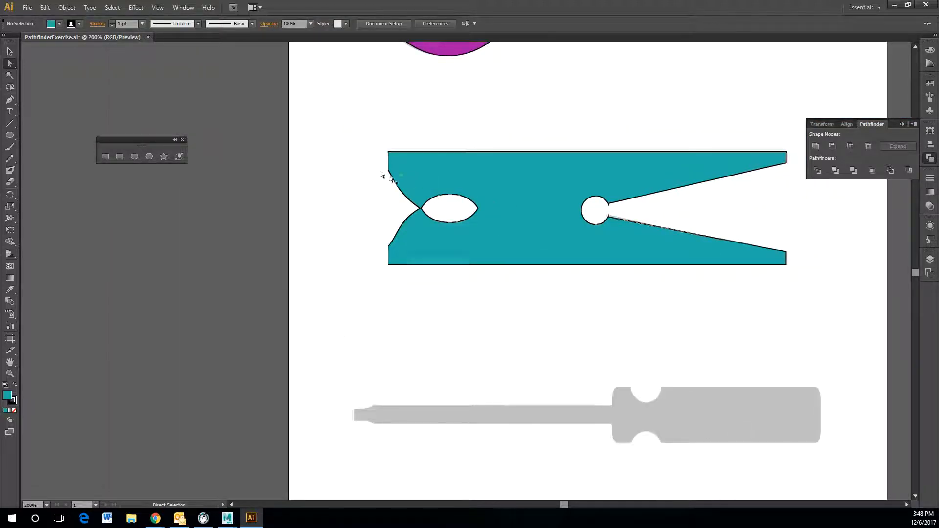
- Move the teal shape down off the template and draw a rounded rectangle about 9 by 26 pt over the template's small upper notch
drag(564, 504, 569, 504)
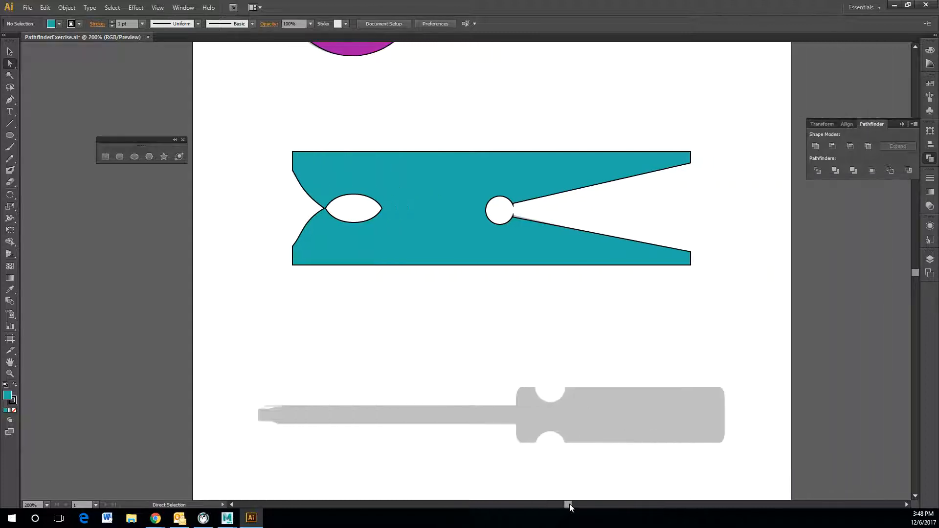
drag(407, 237, 424, 361)
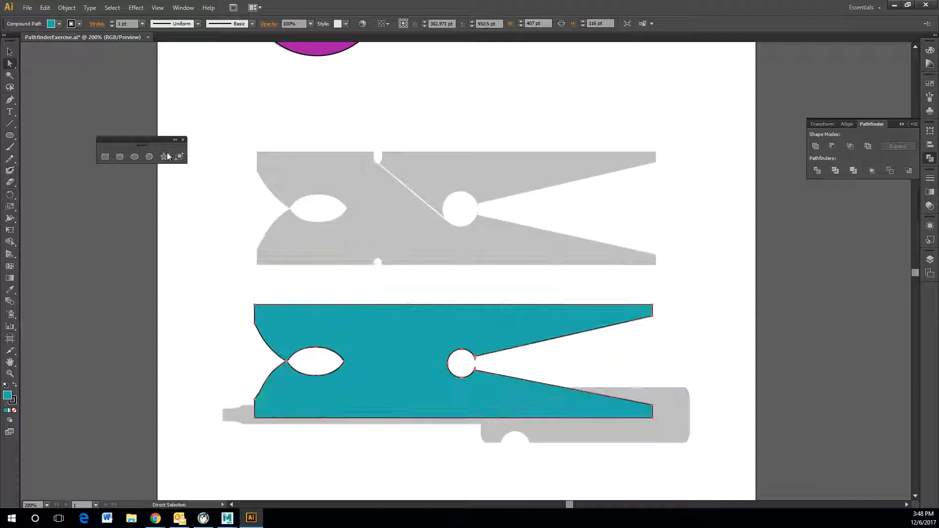
click(120, 156)
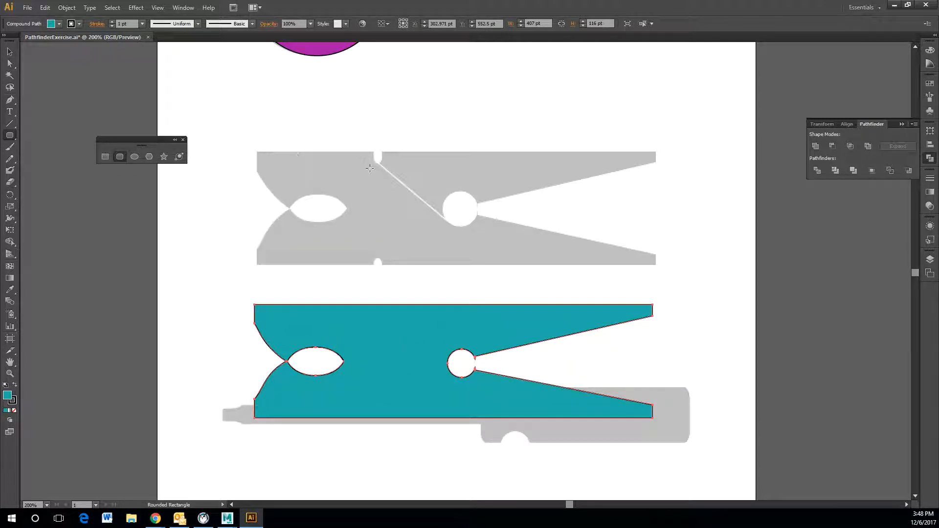
drag(372, 139, 382, 164)
- Duplicate the rounded rectangle straight down onto the template's small lower notch and give both copies the default white fill
key(v)
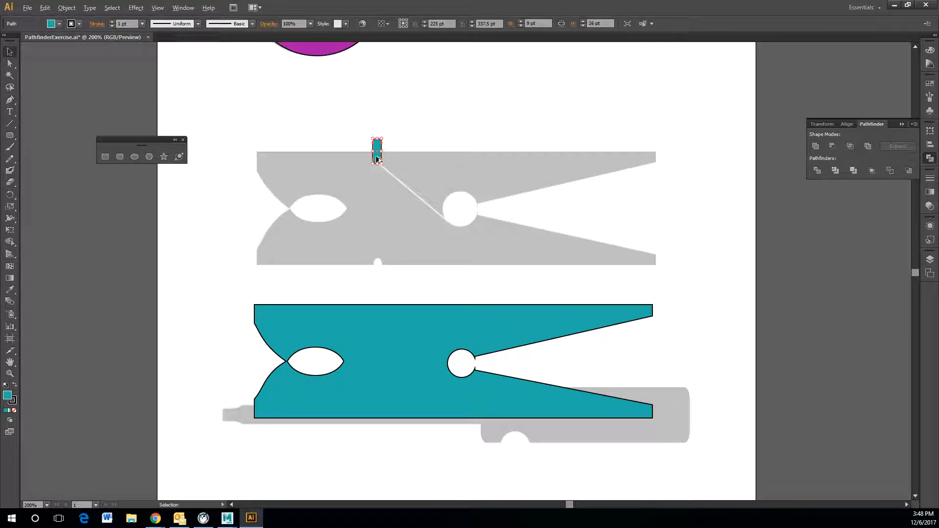
drag(377, 159, 377, 277)
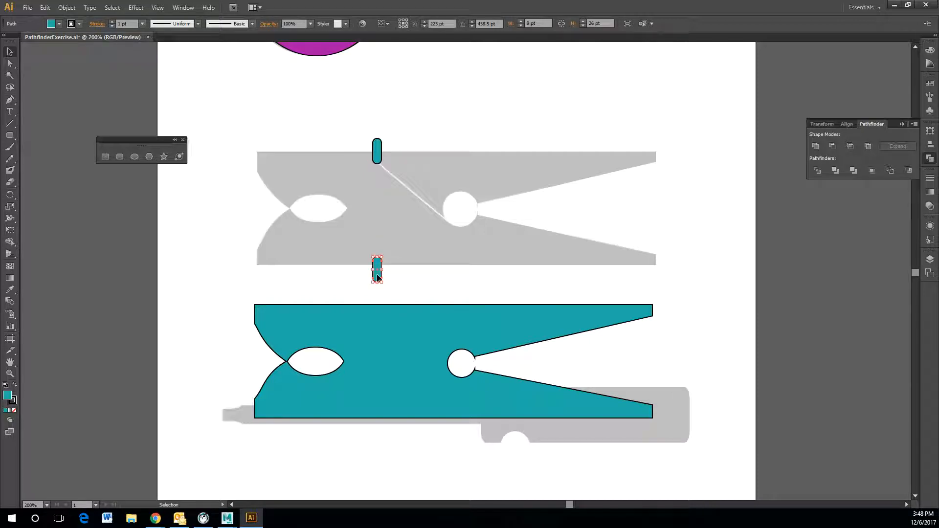
shift+click(377, 157)
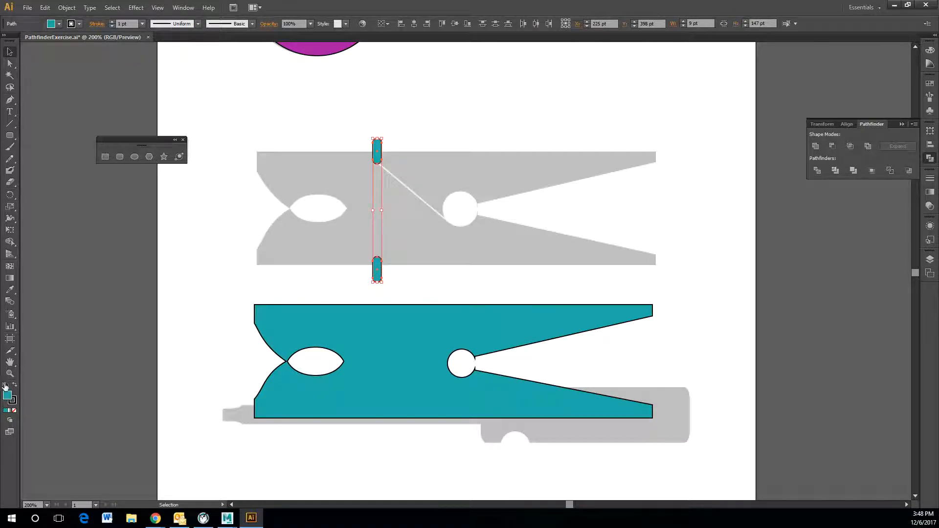
click(5, 385)
- Move the teal clothespin shape back up onto the template, beneath the two white rounded rectangles
drag(413, 351, 415, 197)
click(434, 143)
click(377, 147)
click(374, 216)
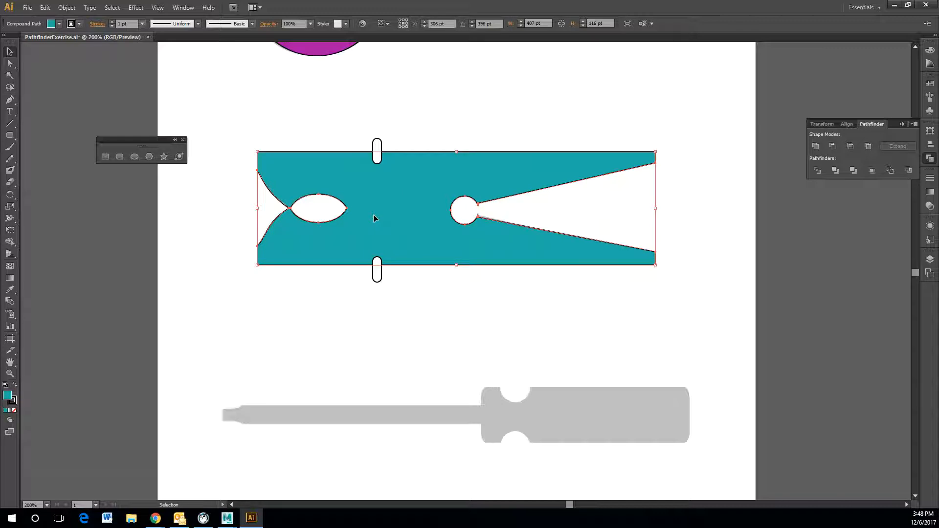
click(377, 148)
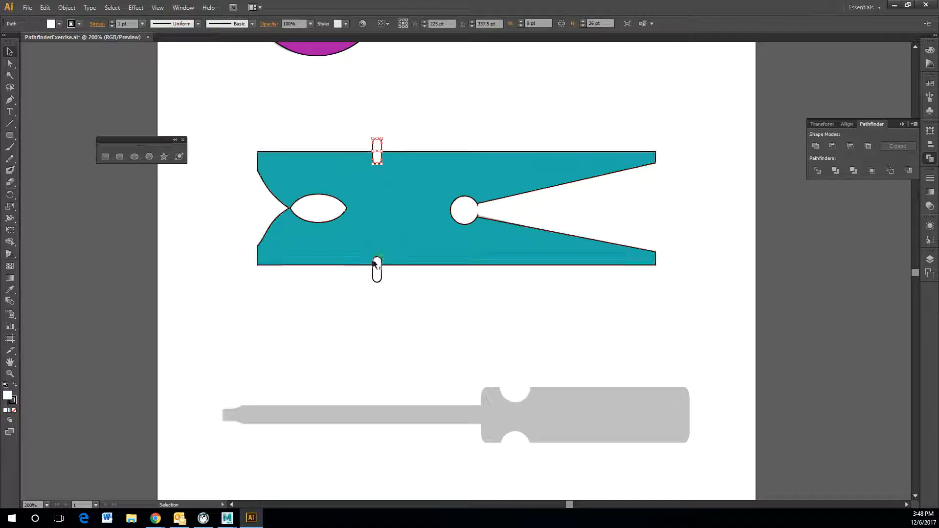
click(377, 276)
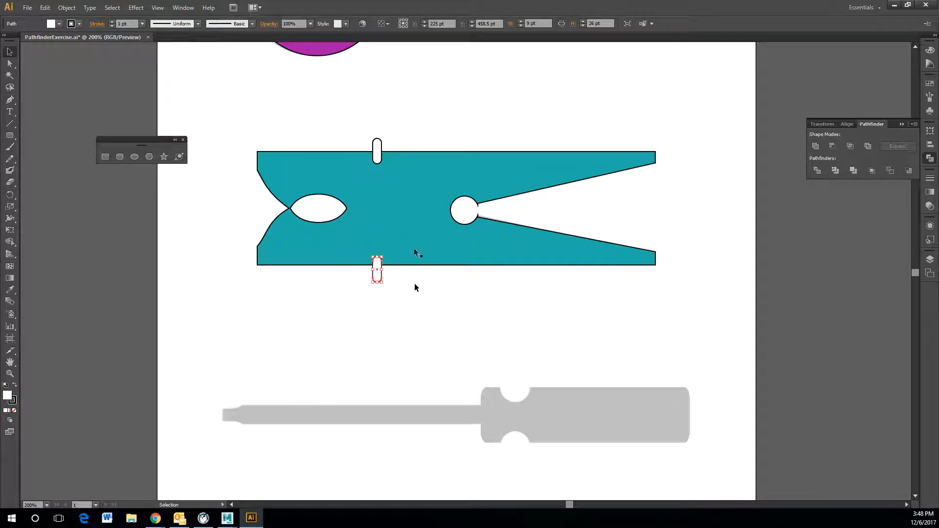
- Subtract both rounded rectangles from the teal shape with Minus Front, and deselect it
click(407, 224)
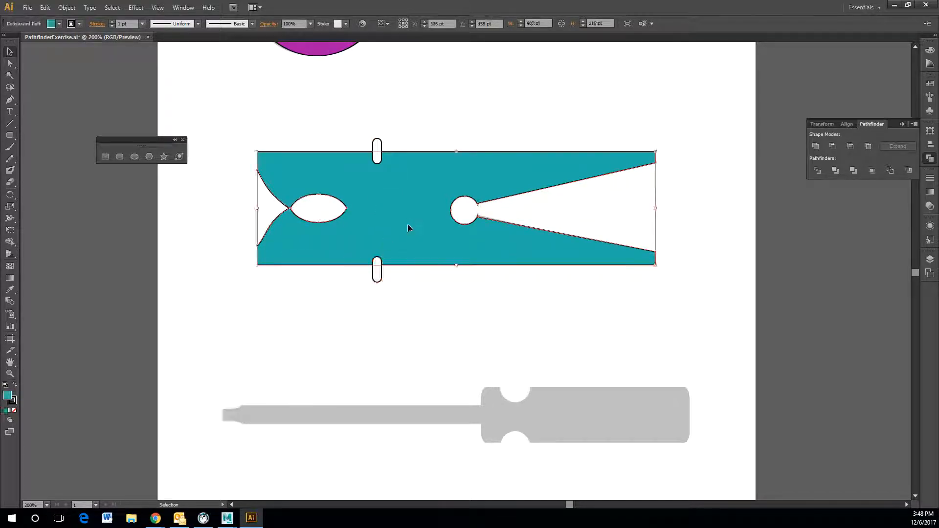
shift+click(379, 147)
shift+click(376, 272)
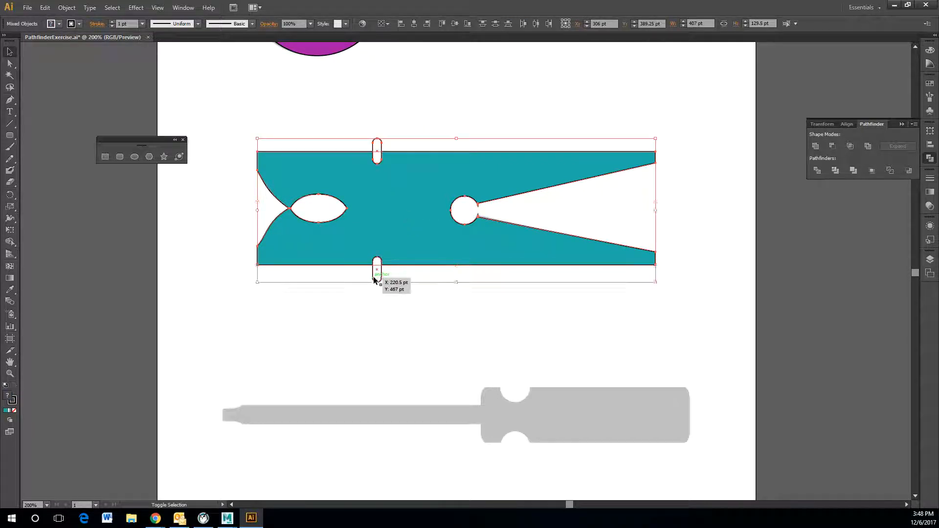
click(831, 147)
click(501, 339)
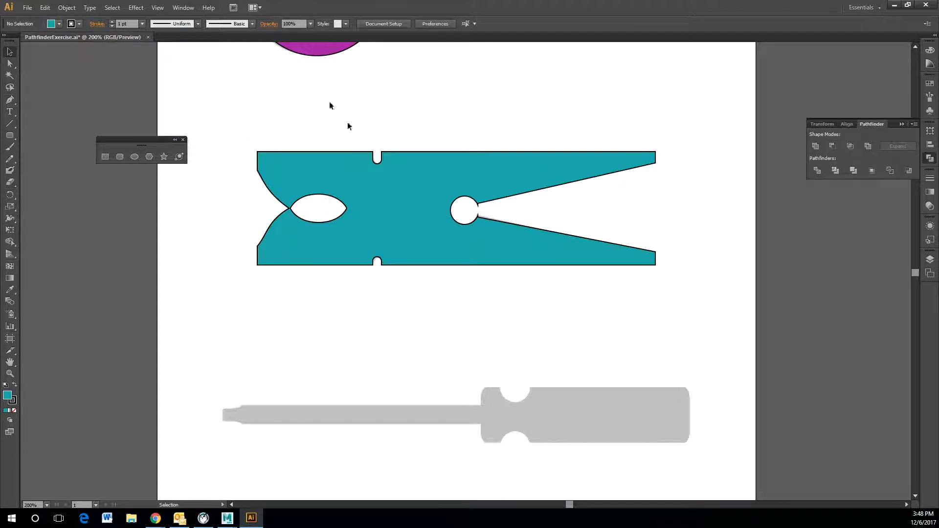
- Move the teal shape down off the template and draw a line about 72 by 60.5 pt along the template's diagonal gap
drag(390, 210, 380, 337)
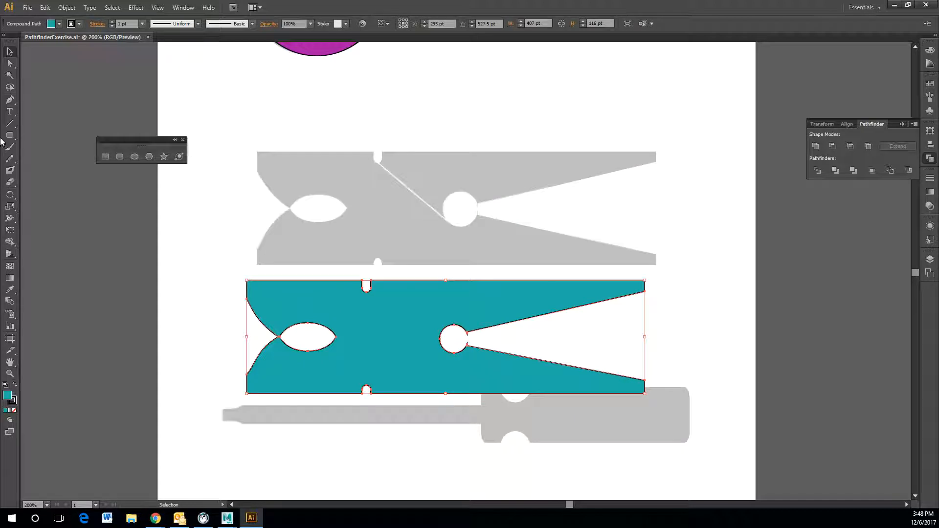
click(10, 123)
drag(377, 161, 449, 221)
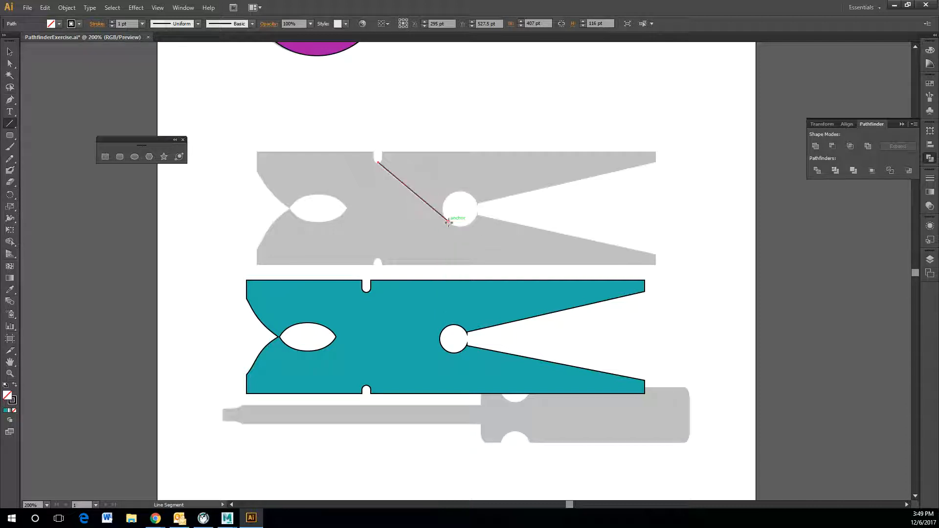
- Give the diagonal line a white stroke and move the teal shape back up beneath it
double_click(16, 406)
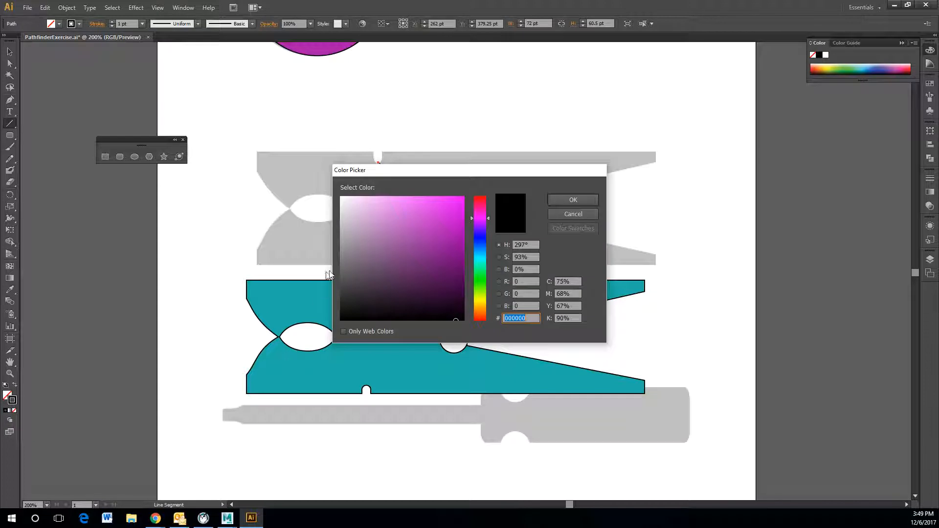
click(573, 200)
key(v)
drag(414, 309, 420, 204)
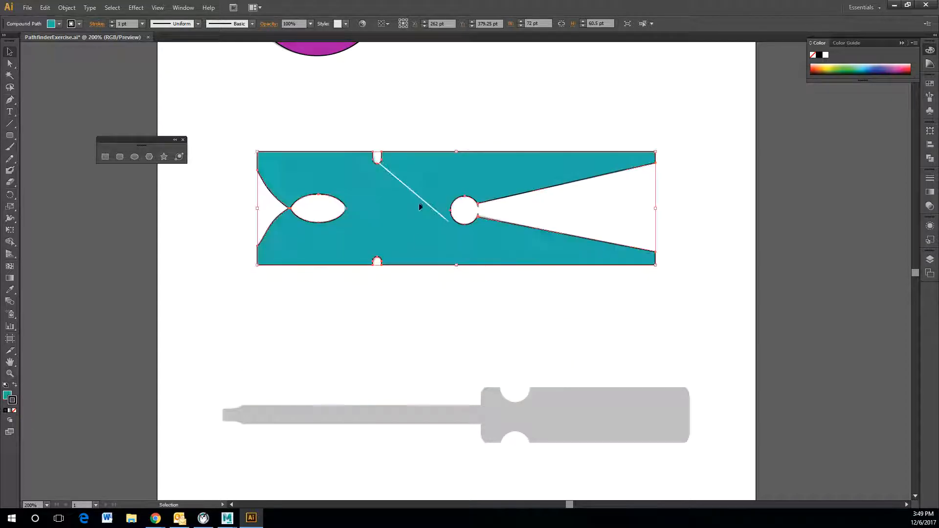
- Move the diagonal line's lower endpoint horizontally to X 306 pt at the round hole, and deselect it
click(449, 221)
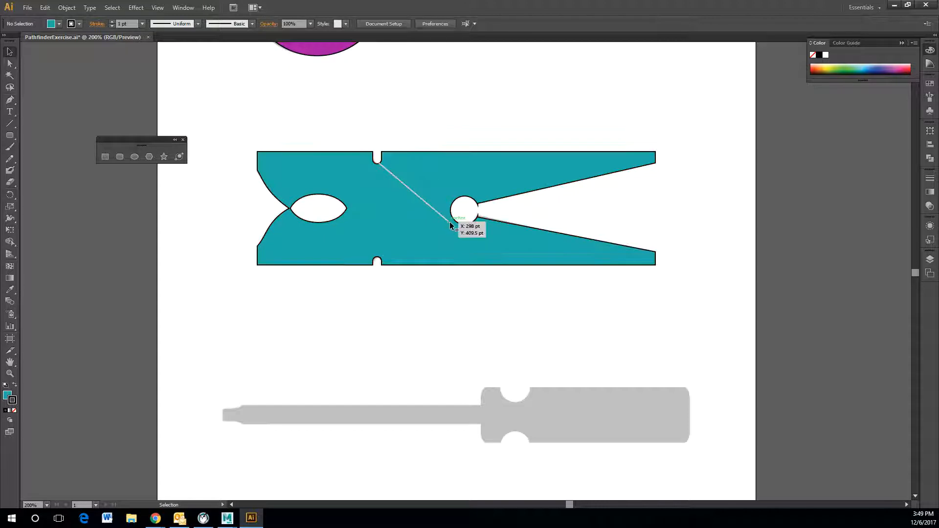
key(a)
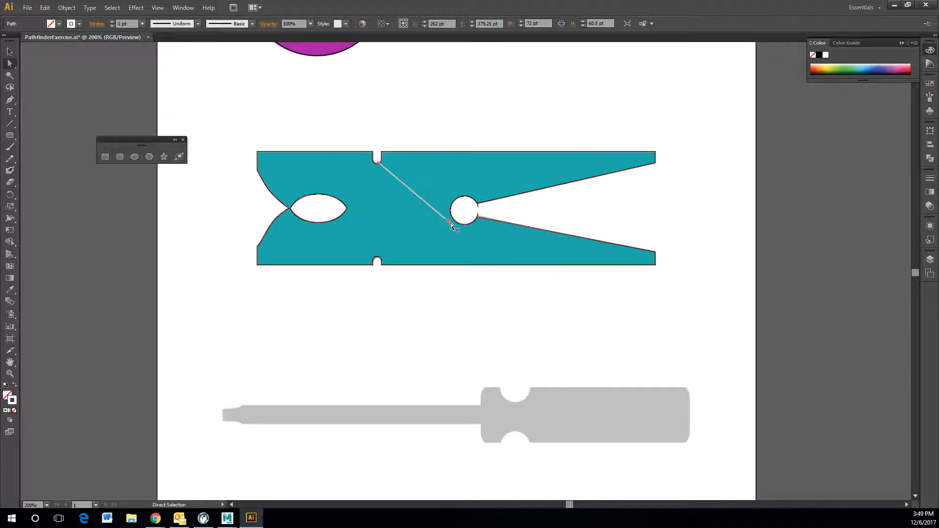
click(450, 221)
key(Right)
key(Right)
key(Right)
key(Right)
key(Right)
key(Right)
key(Right)
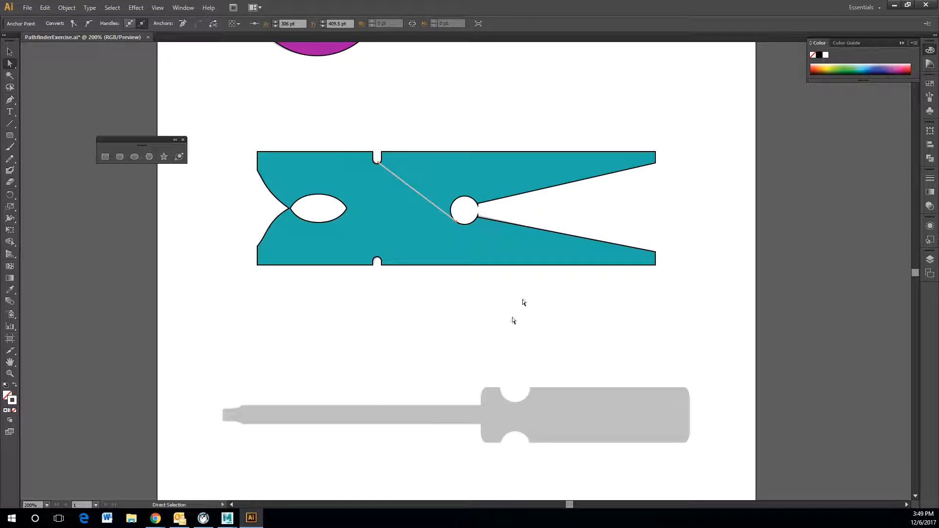
click(469, 333)
- Move the diagonal line's upper endpoint to the bottom edge of the small upper notch and deselect it
click(380, 166)
drag(380, 166, 378, 163)
click(434, 140)
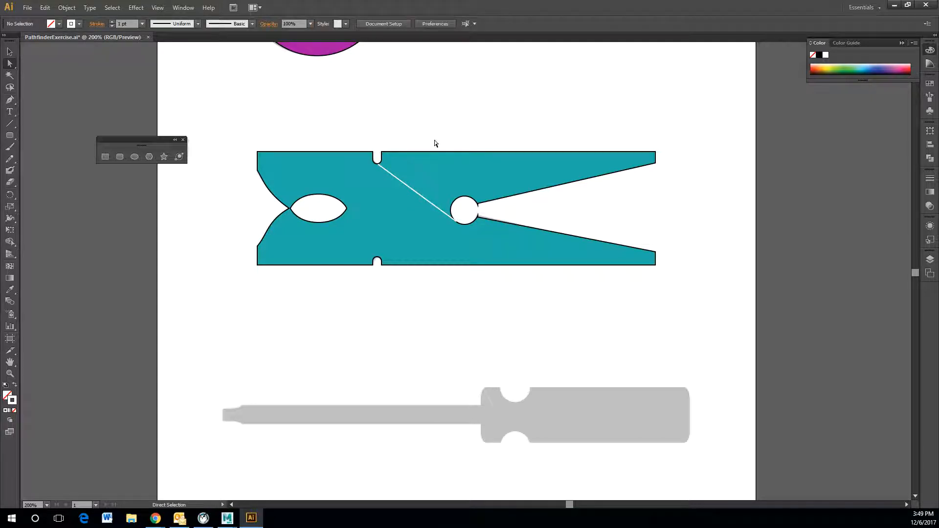
- Try to merge the white diagonal line with the teal shape using Unite, and undo it
click(390, 178)
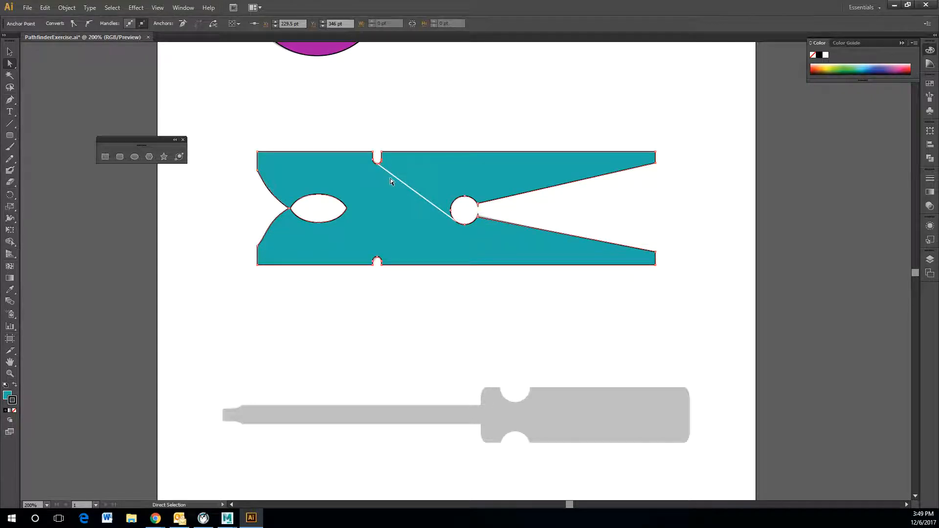
key(v)
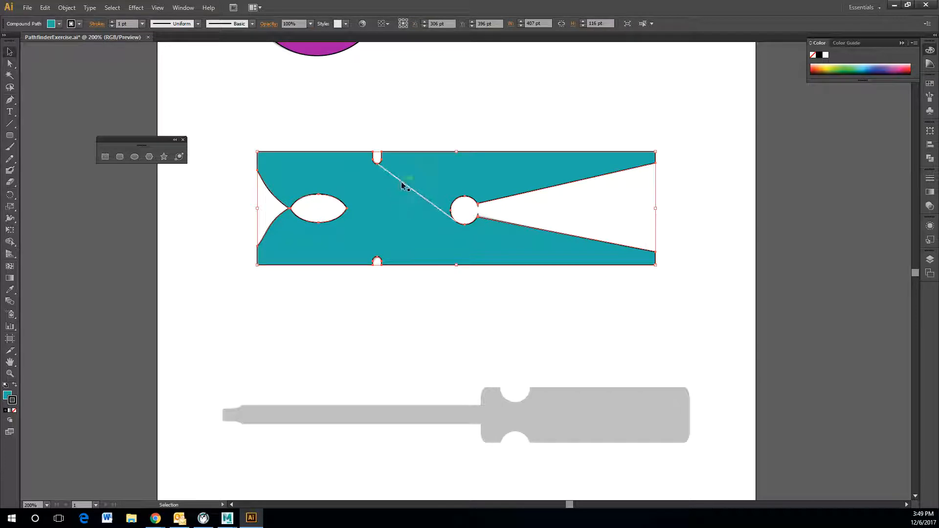
shift+click(402, 185)
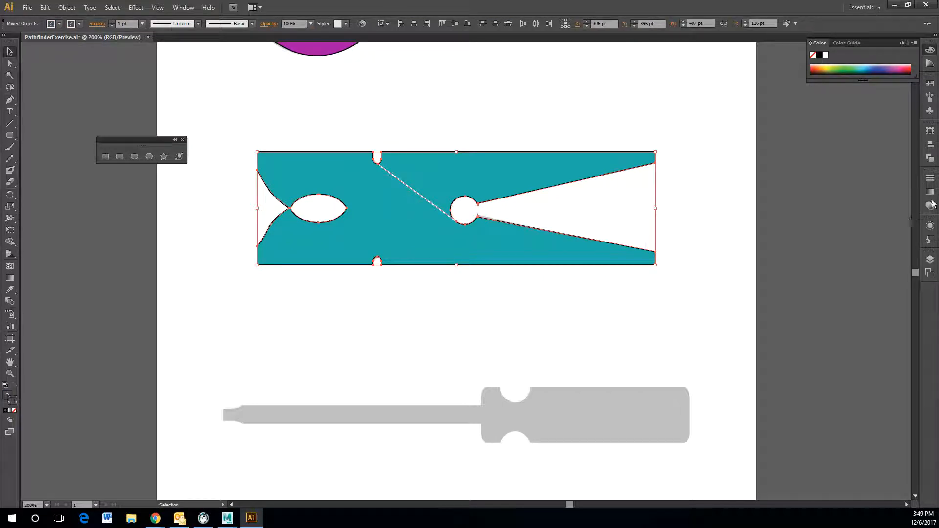
click(929, 179)
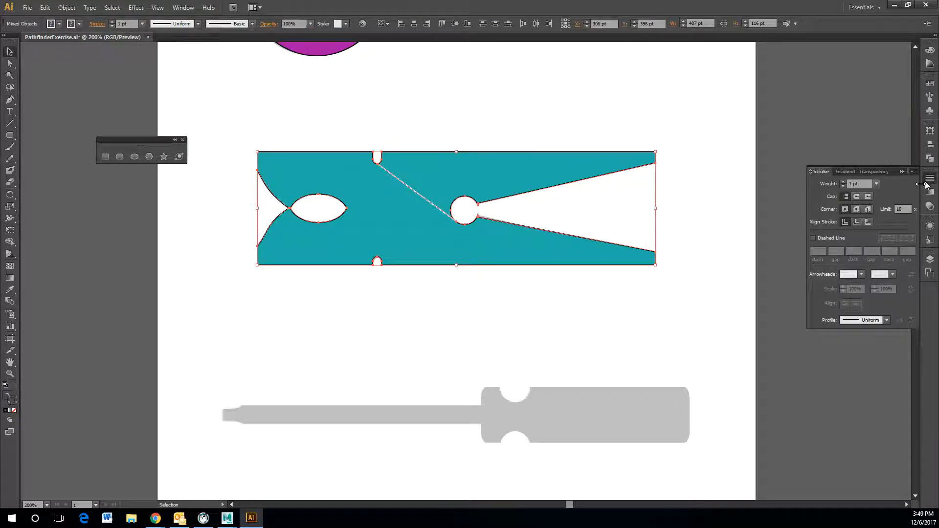
click(930, 158)
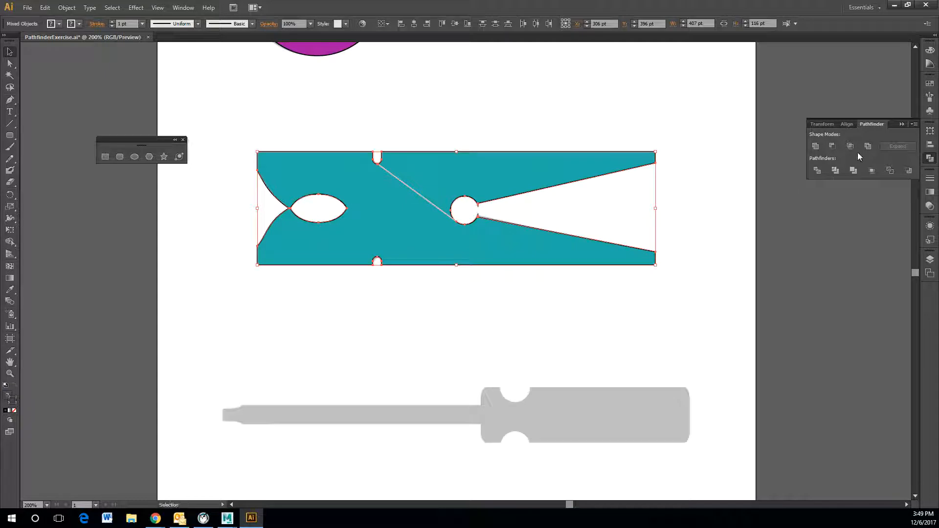
key(a)
key(v)
click(408, 198)
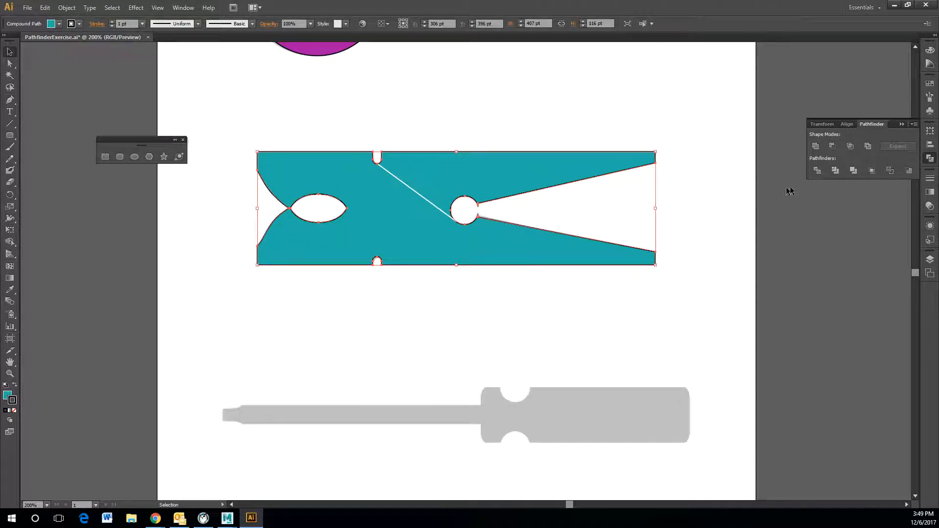
shift+click(437, 206)
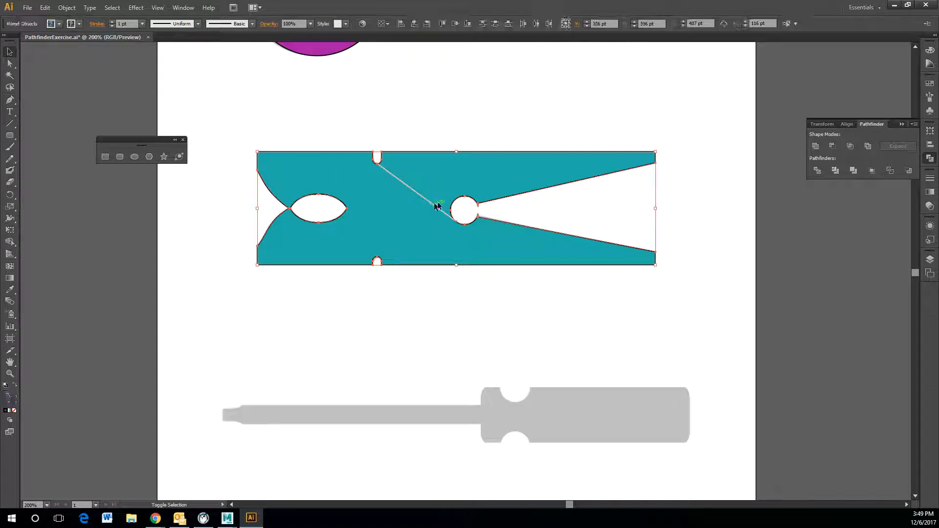
click(815, 146)
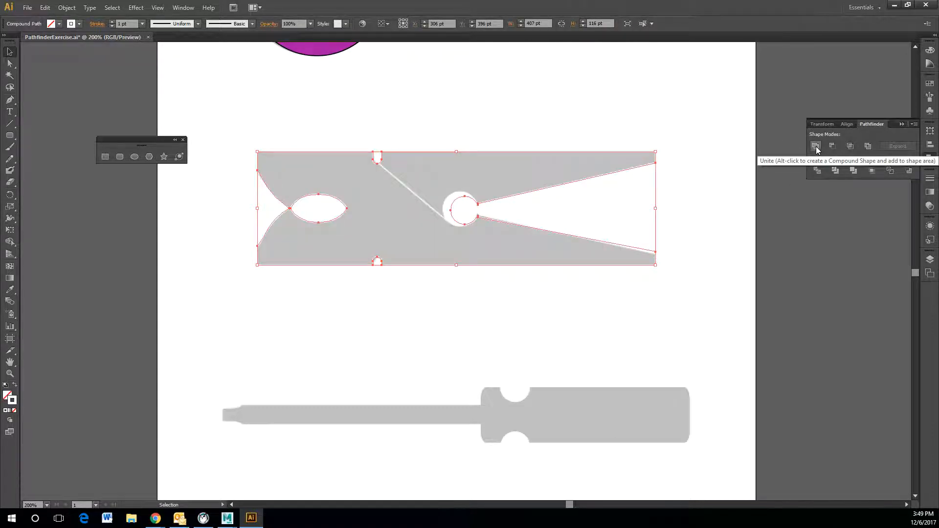
key(ctrl+z)
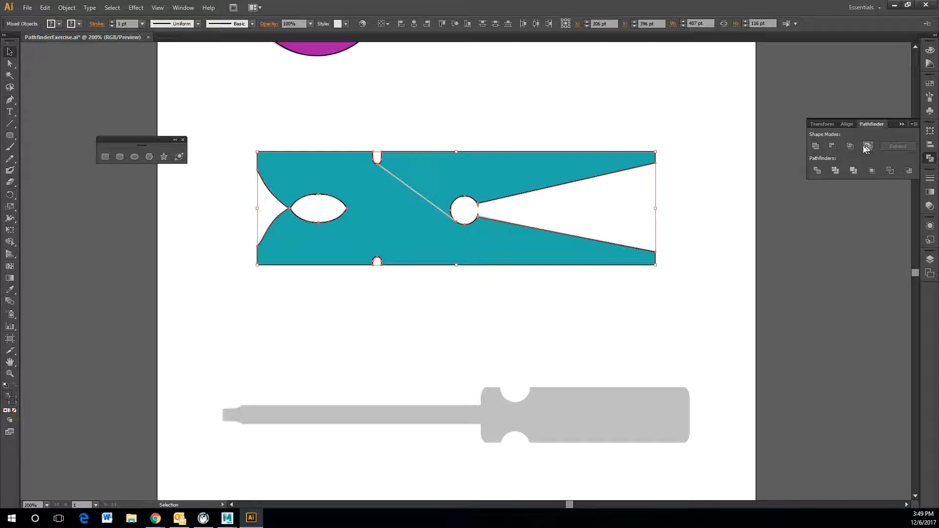
click(478, 107)
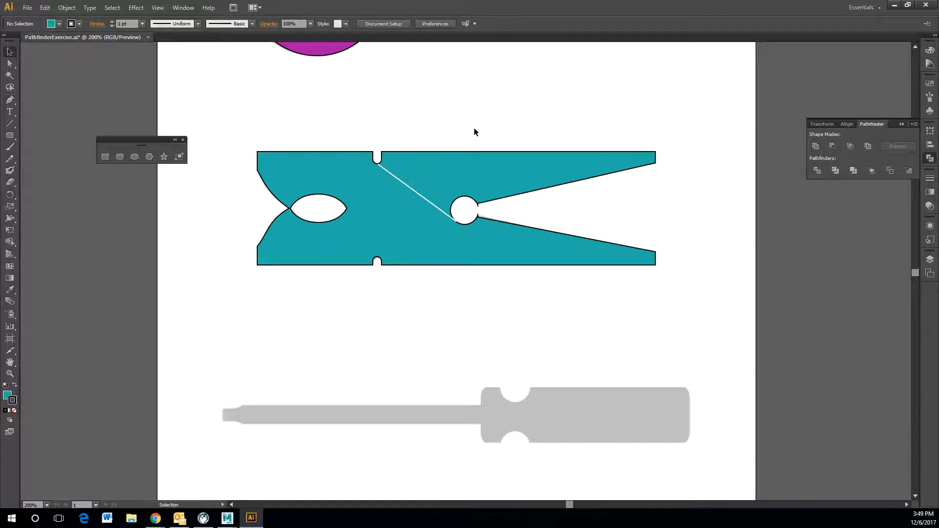
- Delete the diagonal line and draw a thin rectangle about 1.5 by 87.5 pt below the clothespin, with white fill and no stroke
click(397, 179)
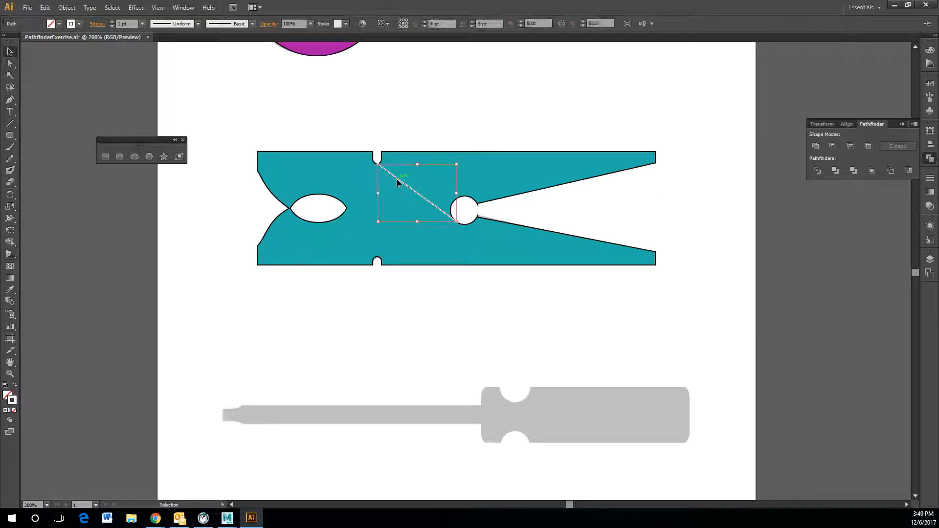
key(Delete)
click(106, 156)
drag(356, 302, 356, 387)
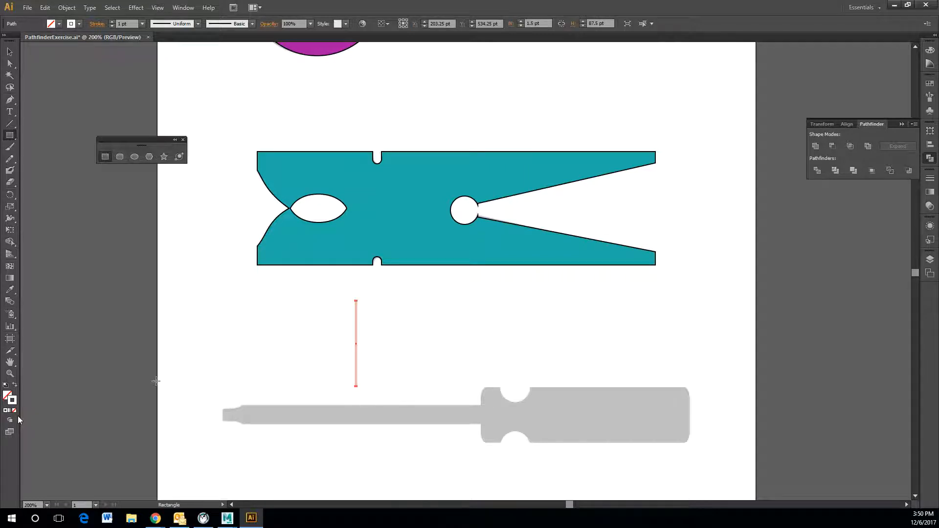
click(14, 386)
key(v)
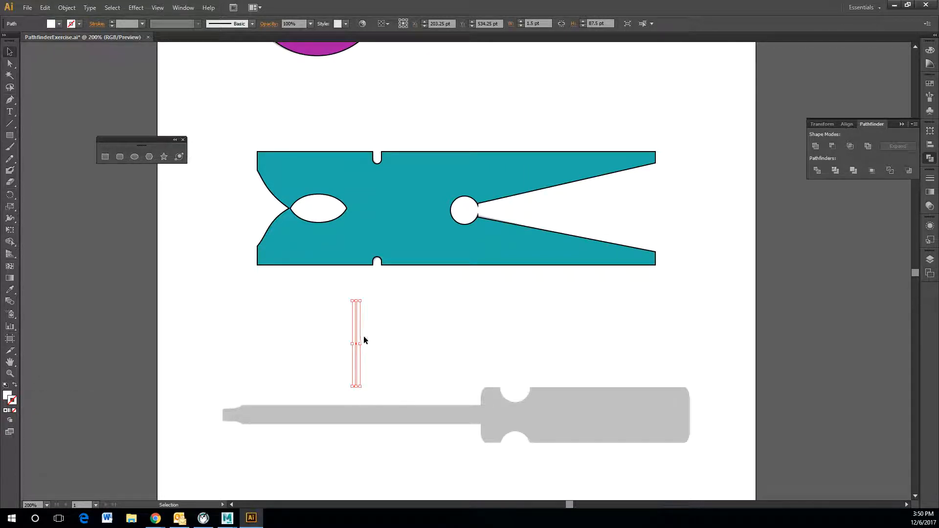
- Place the thin rectangle on the teal shape and rotate it to run diagonally from the upper notch to the round hole
drag(357, 341, 383, 193)
drag(386, 247, 453, 219)
drag(385, 171, 376, 167)
- Select the anchor points at the thin rectangle's upper end and nudge them up about 5 pt into the small upper notch
key(a)
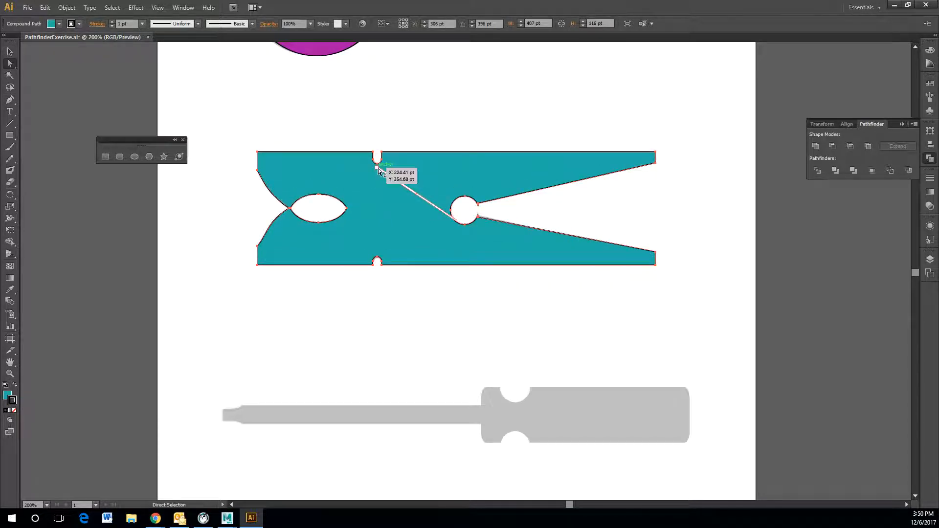
scroll(378, 168, up, 6)
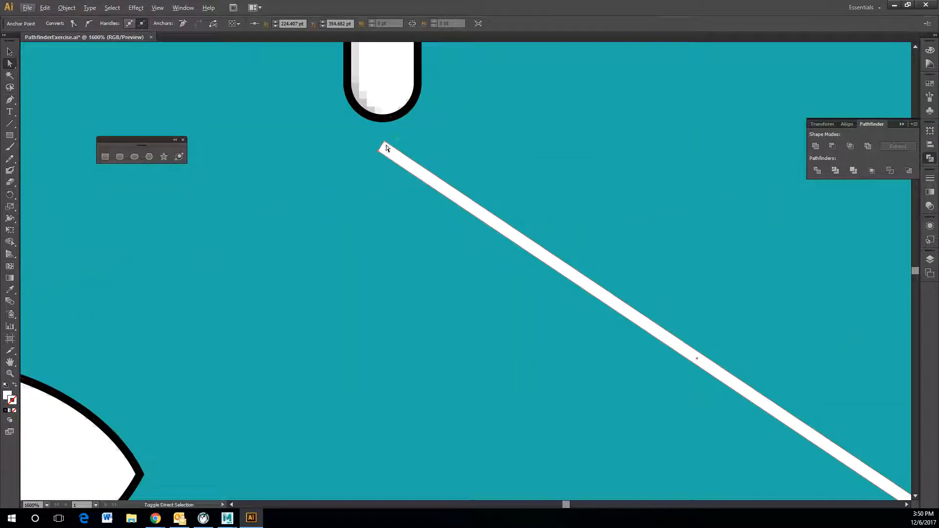
scroll(410, 180, down, 5)
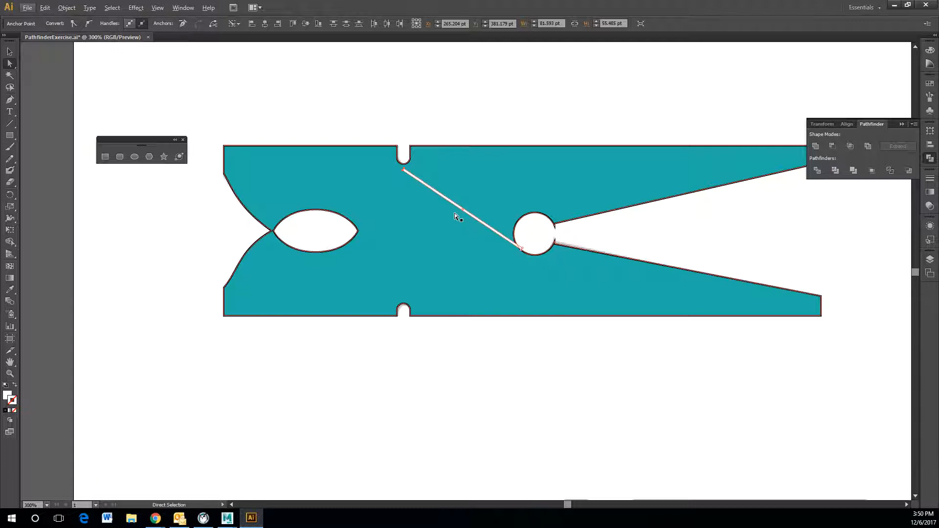
key(Up)
key(Up)
key(Up)
key(Up)
key(Up)
key(Down)
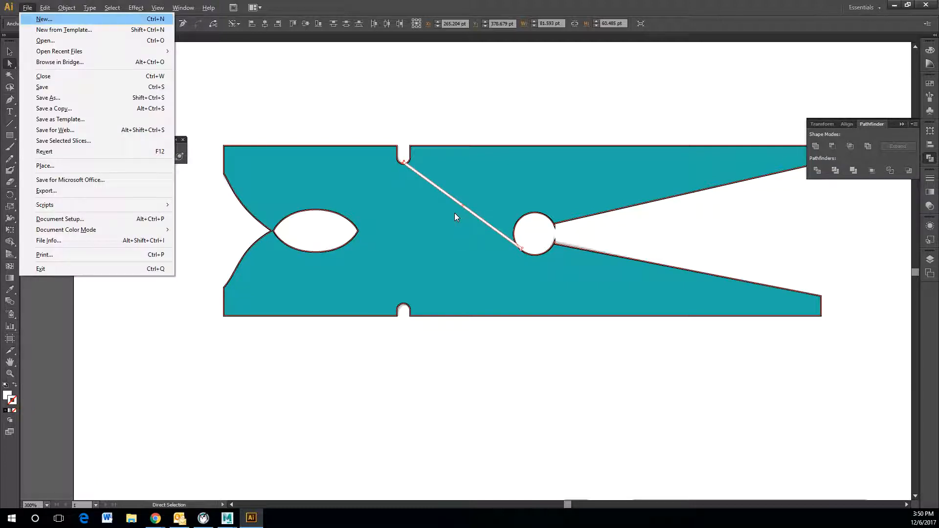
key(Escape)
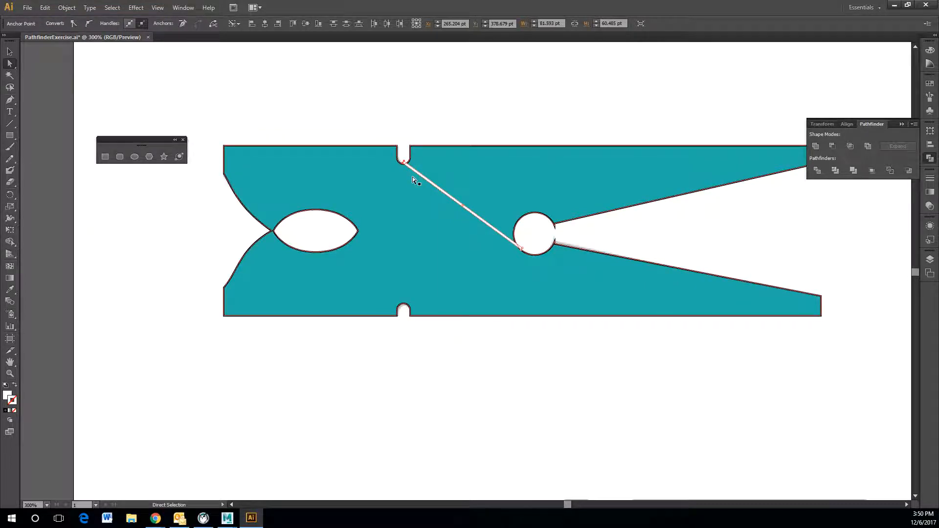
- Fine-tune the thin rectangle's upper end to about X 226.4 pt, Y 350.7 pt at the notch's bottom edge, and deselect it
key(Down)
key(Down)
key(Right)
click(488, 113)
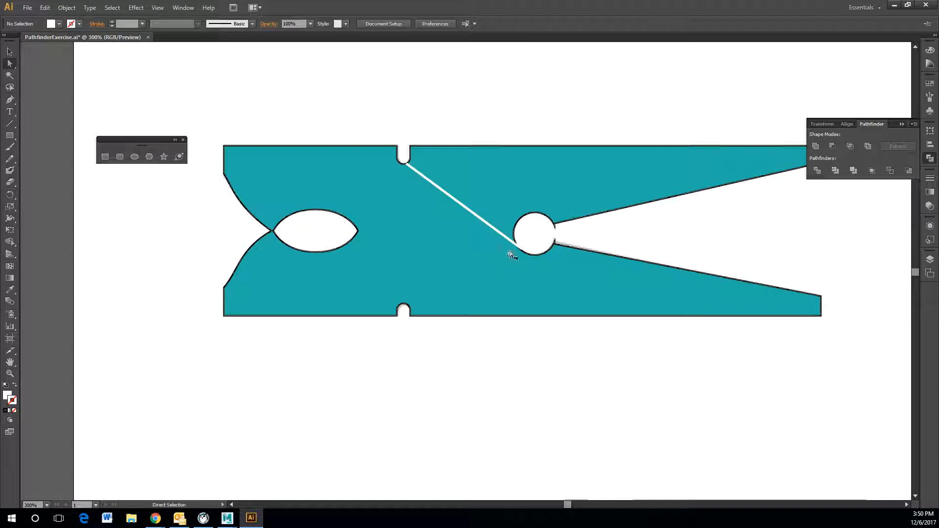
click(426, 180)
click(406, 164)
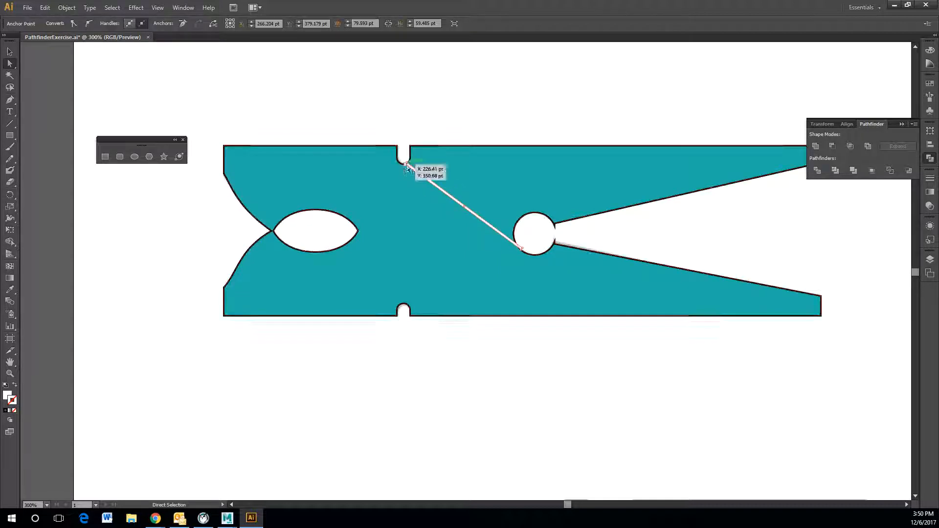
key(v)
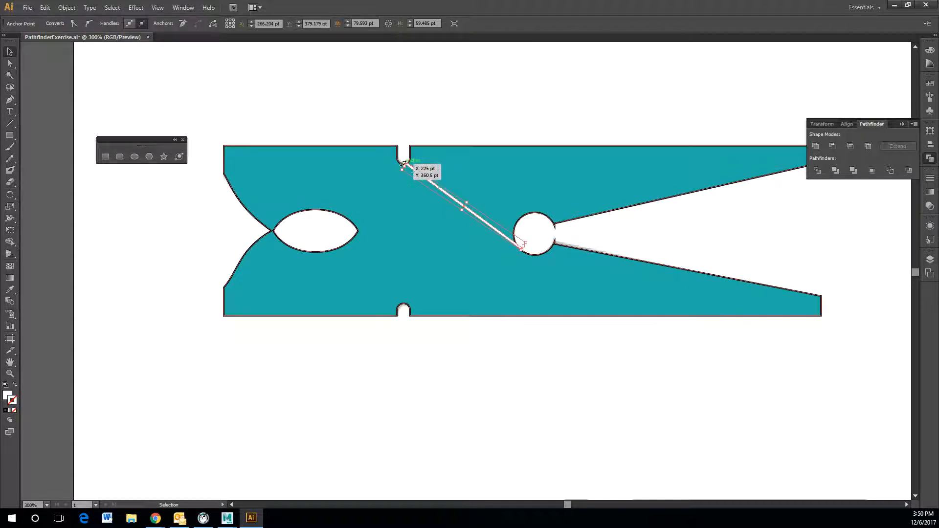
click(420, 120)
- Subtract the thin diagonal rectangle from the teal clothespin with Minus Front, and deselect the result
click(428, 162)
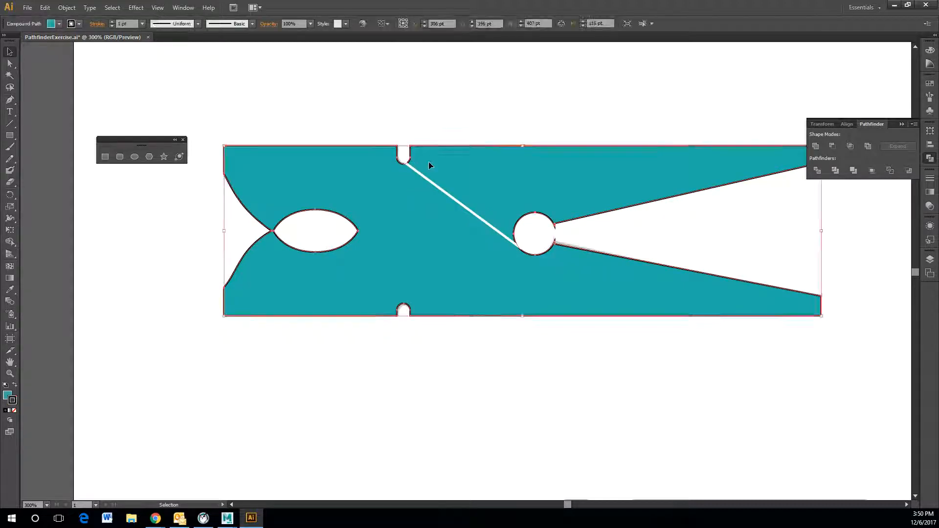
shift+click(444, 193)
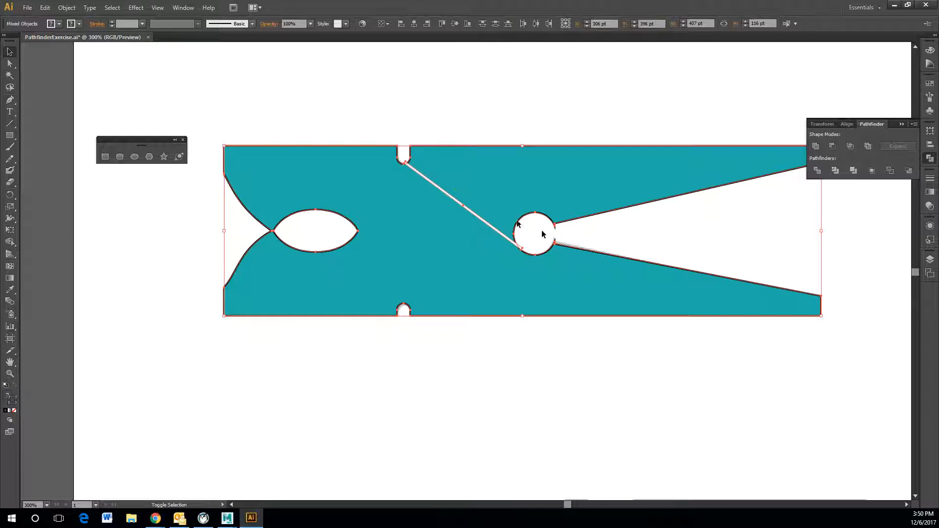
click(831, 146)
click(440, 125)
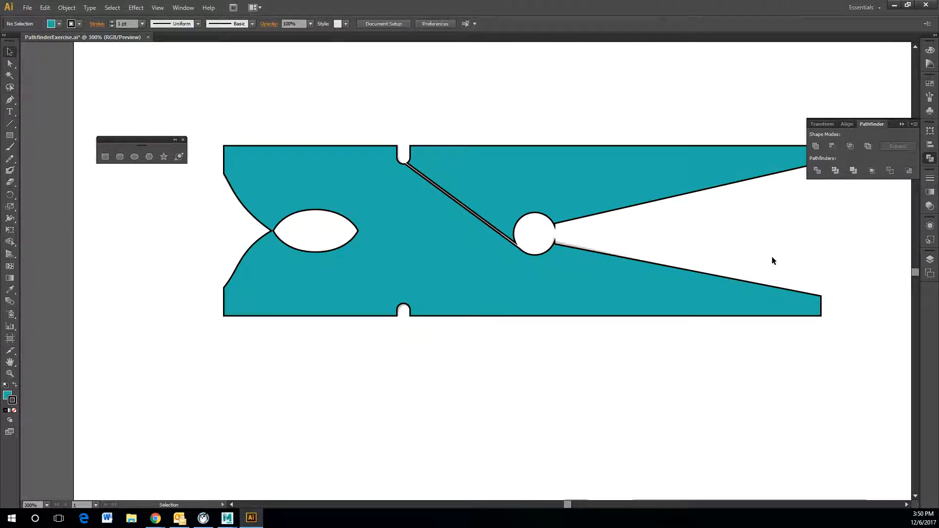
scroll(600, 160, down, 2)
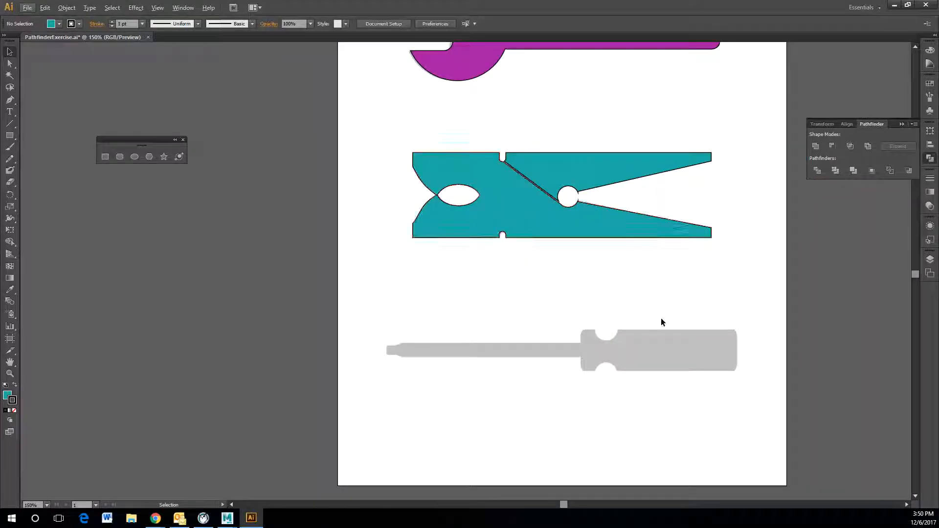